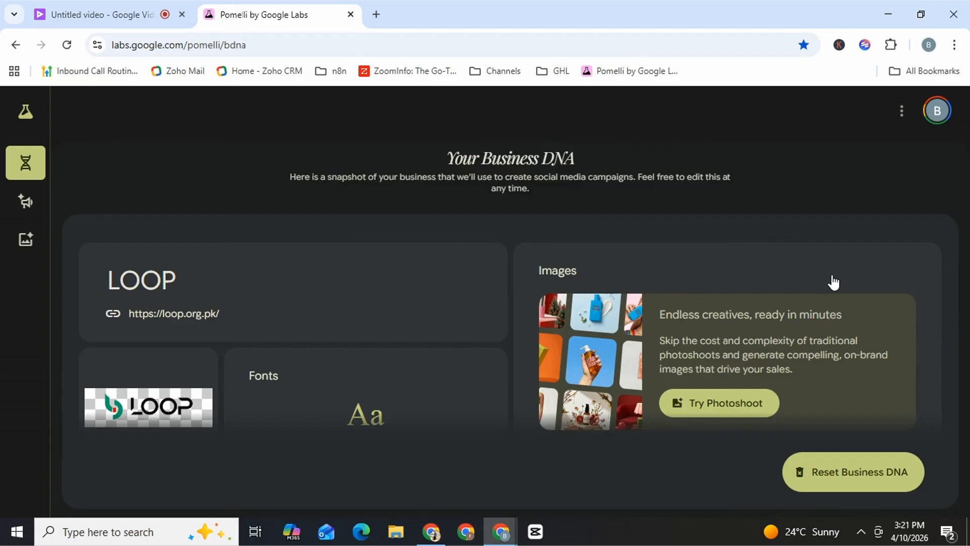
- Open the labs.google site in a new browser tab and show its complete list of experiments
left_click_drag(183, 45, 375, 14)
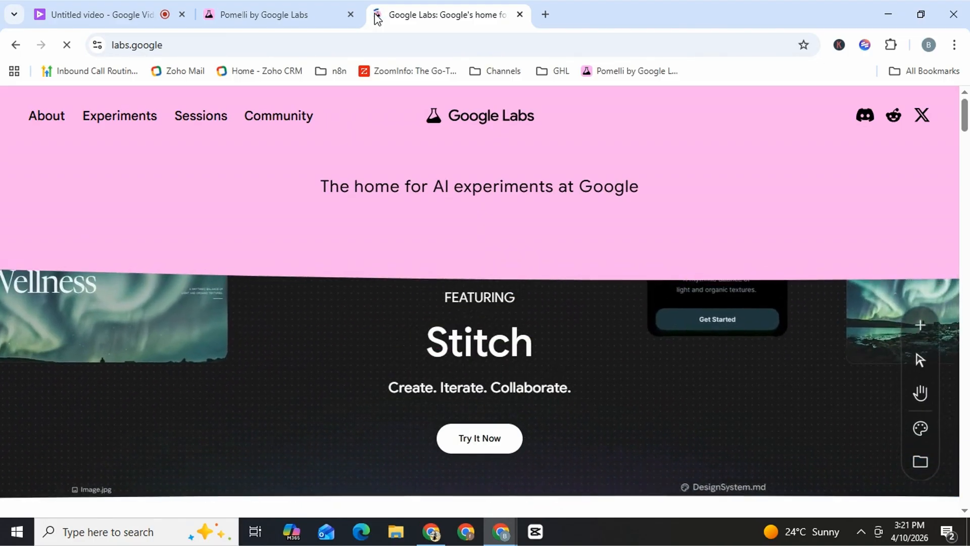
left_click_drag(964, 119, 966, 309)
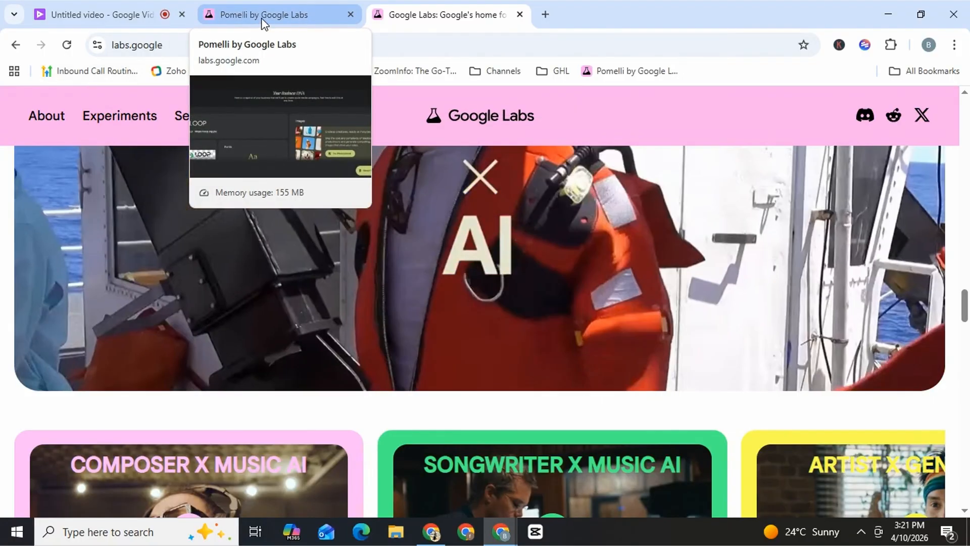
left_click(262, 19)
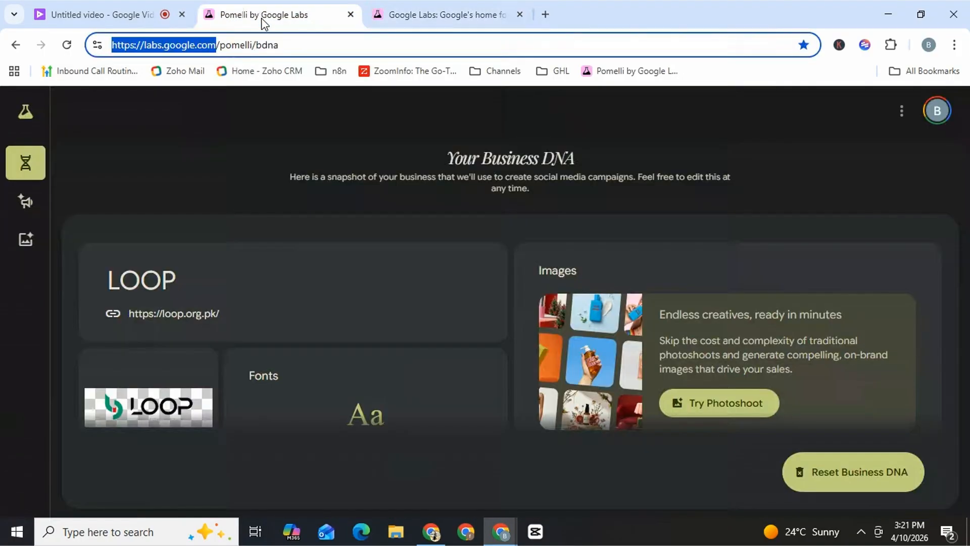
left_click(437, 15)
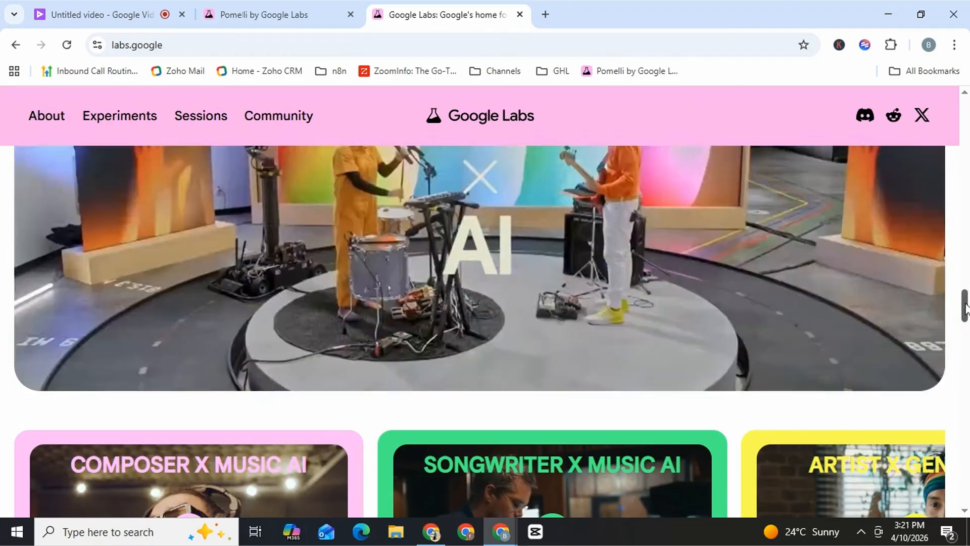
left_click_drag(968, 296, 968, 251)
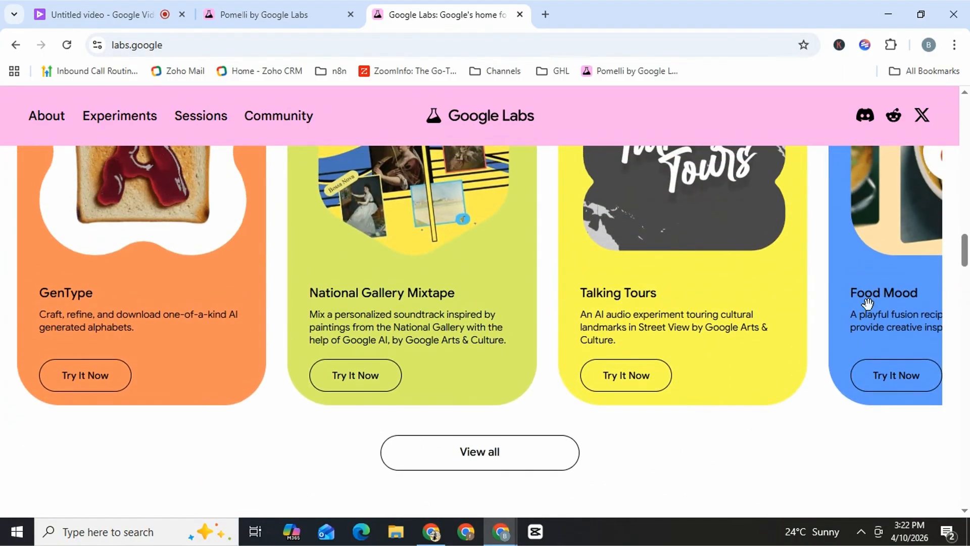
left_click(490, 451)
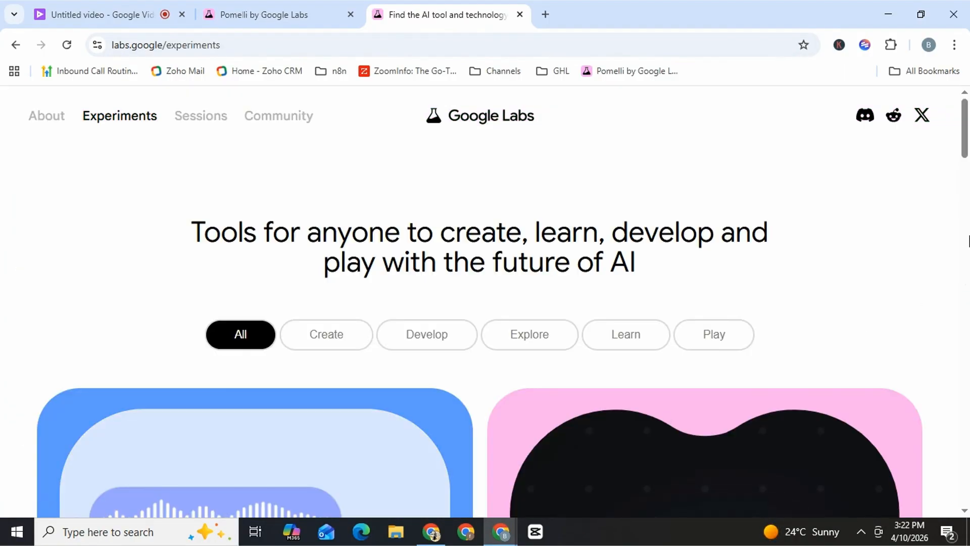
- Find Pomelli in the expanded experiments list and launch it from its introduction page
left_click_drag(967, 151, 968, 380)
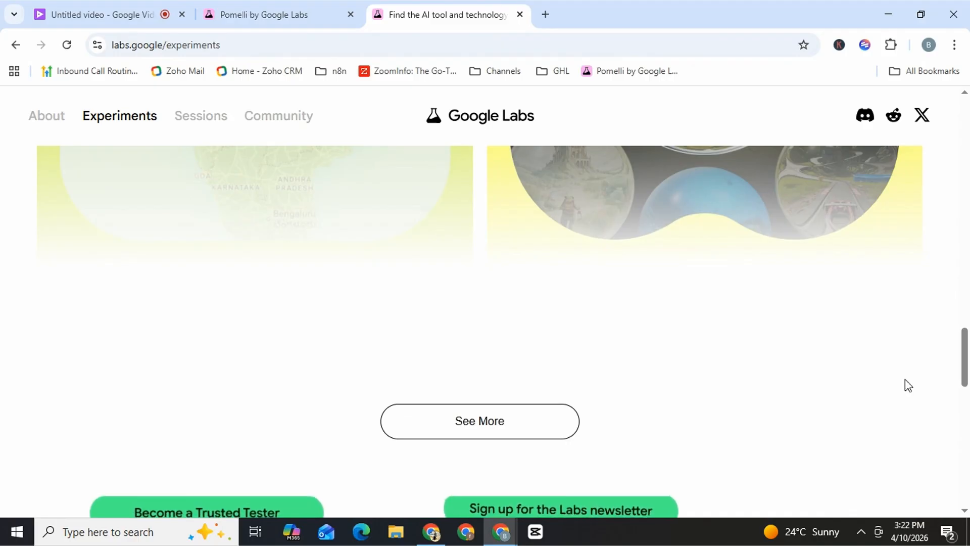
left_click(598, 419)
left_click_drag(963, 151, 968, 186)
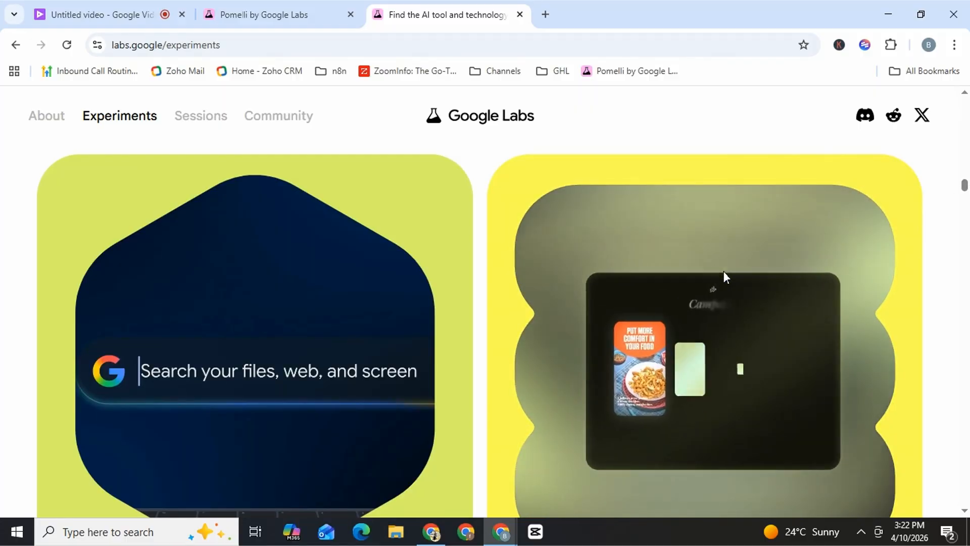
left_click_drag(964, 185, 964, 193)
left_click(552, 385)
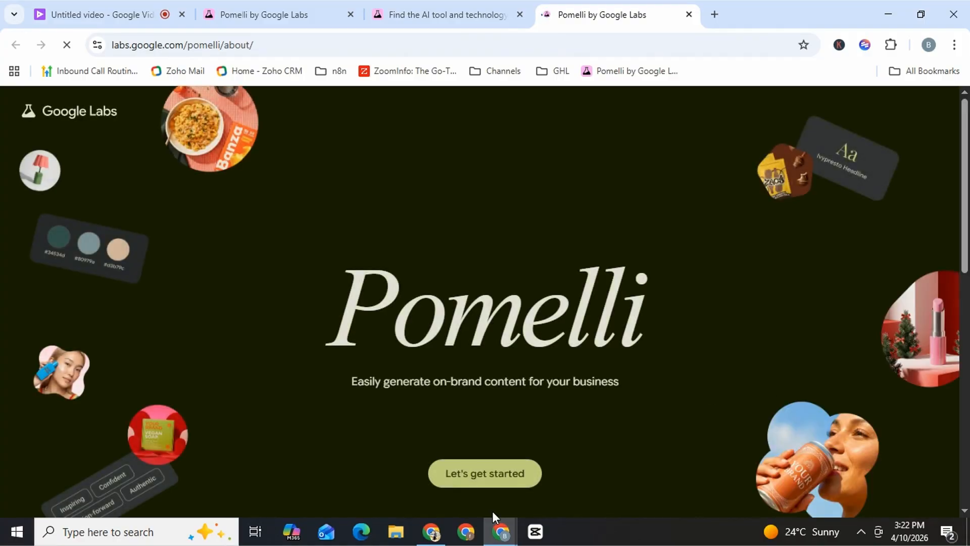
left_click(484, 478)
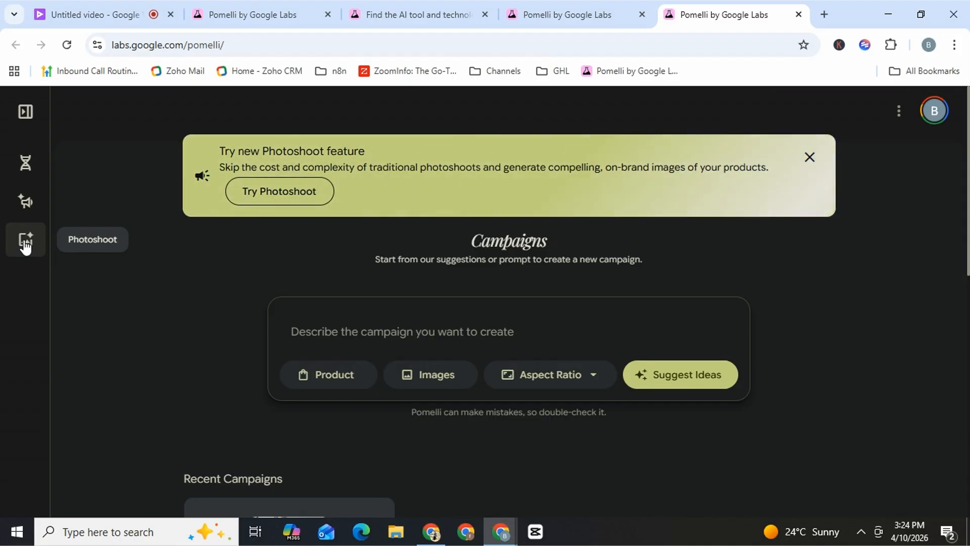
- Open the Business DNA page in Pomelli
left_click(23, 169)
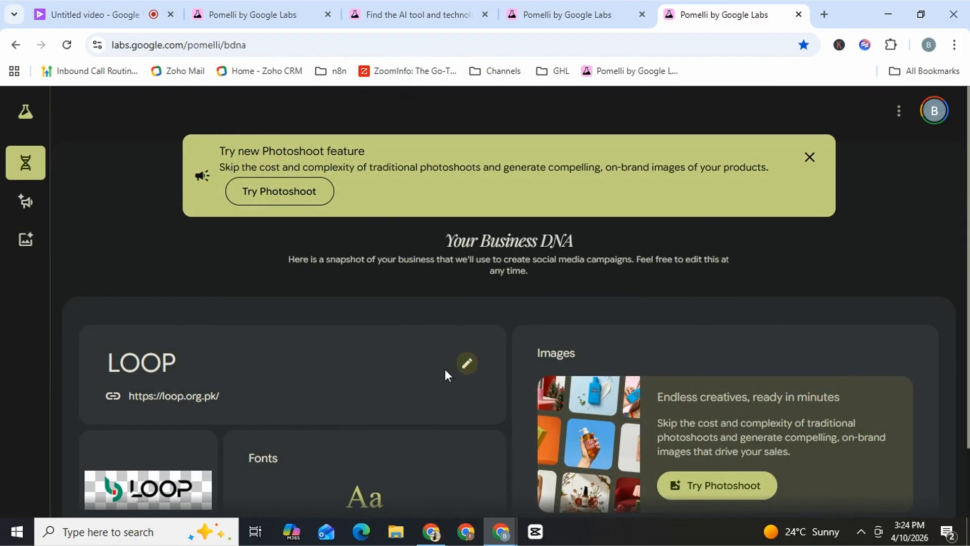
scroll(968, 341, "down", 2)
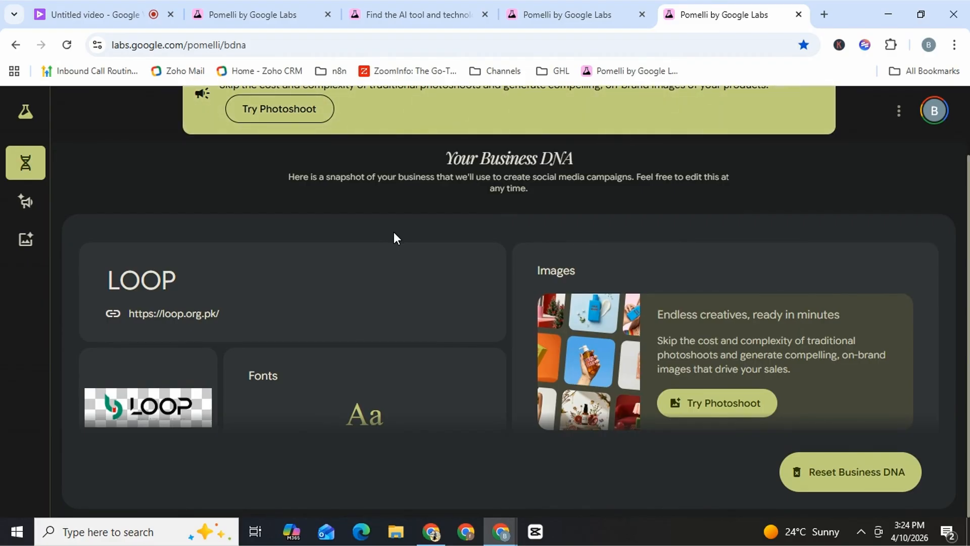
left_click(471, 281)
left_click(635, 230)
right_click(478, 347)
left_click(277, 169)
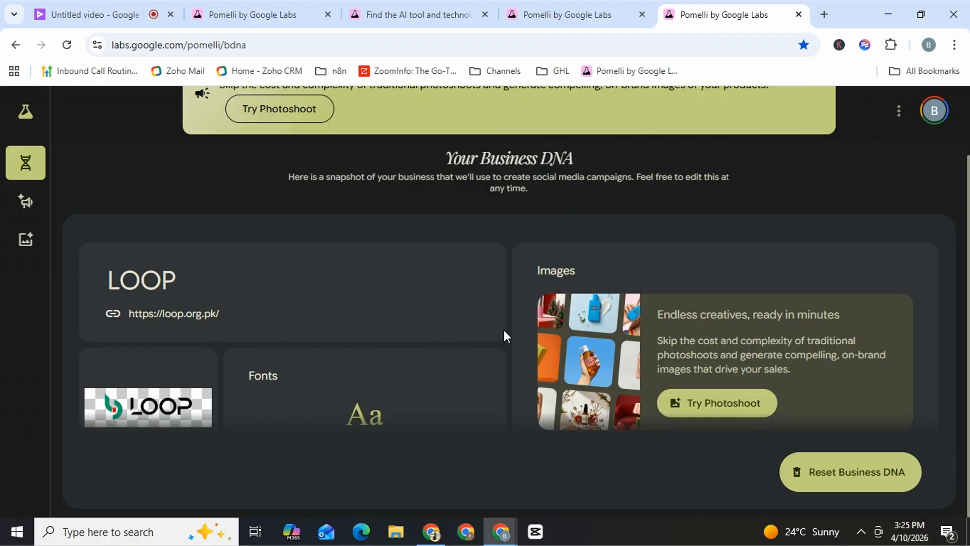
scroll(480, 307, "down", 2)
scroll(478, 336, "down", 1)
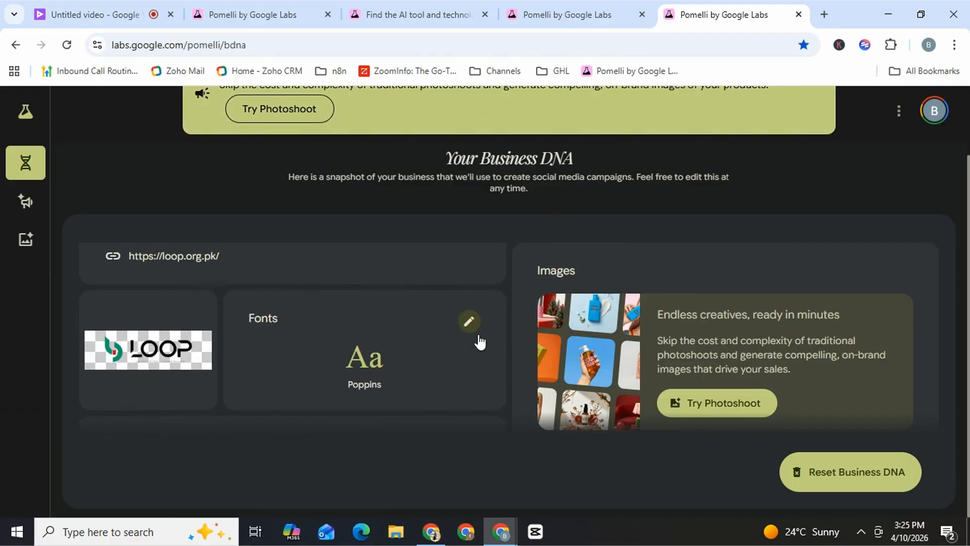
- Open the LOOP website's home page, loop.org.pk, in a new browser tab
left_click(825, 14)
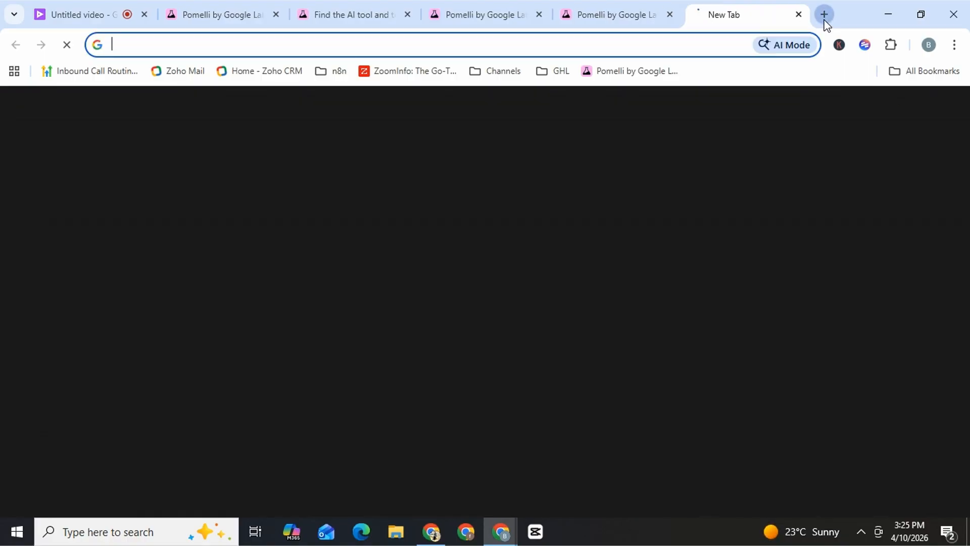
type("loo")
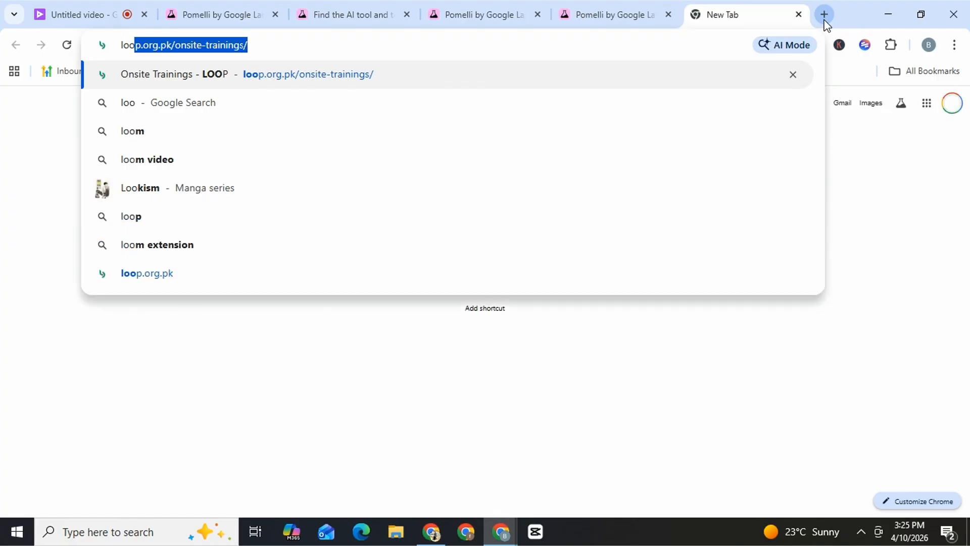
key("Right")
key("BackSpace")
key("BackSpace")
key("BackSpace")
key("BackSpace")
key("BackSpace")
key("BackSpace")
key("BackSpace")
key("BackSpace")
key("BackSpace")
key("BackSpace")
key("BackSpace")
key("BackSpace")
key("BackSpace")
key("BackSpace")
key("BackSpace")
key("BackSpace")
key("BackSpace")
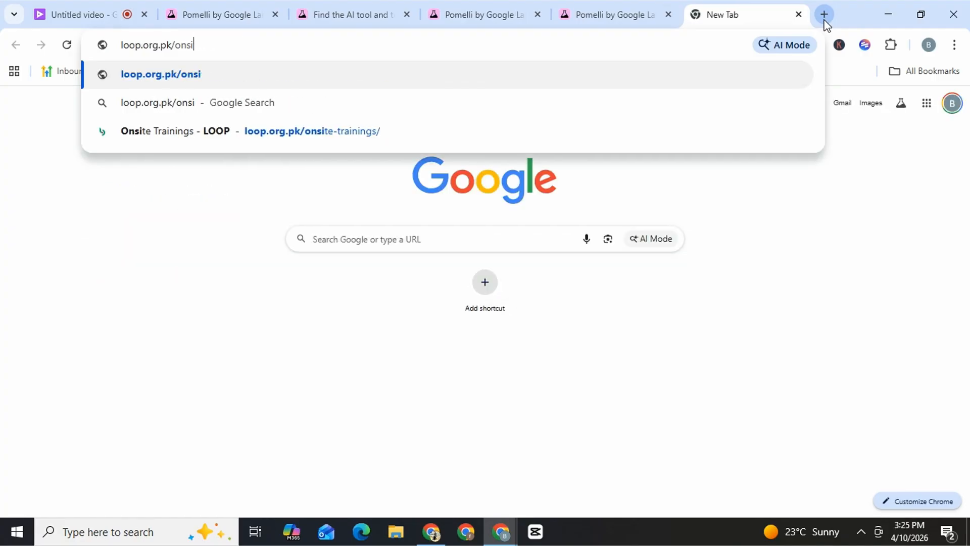
key("Return")
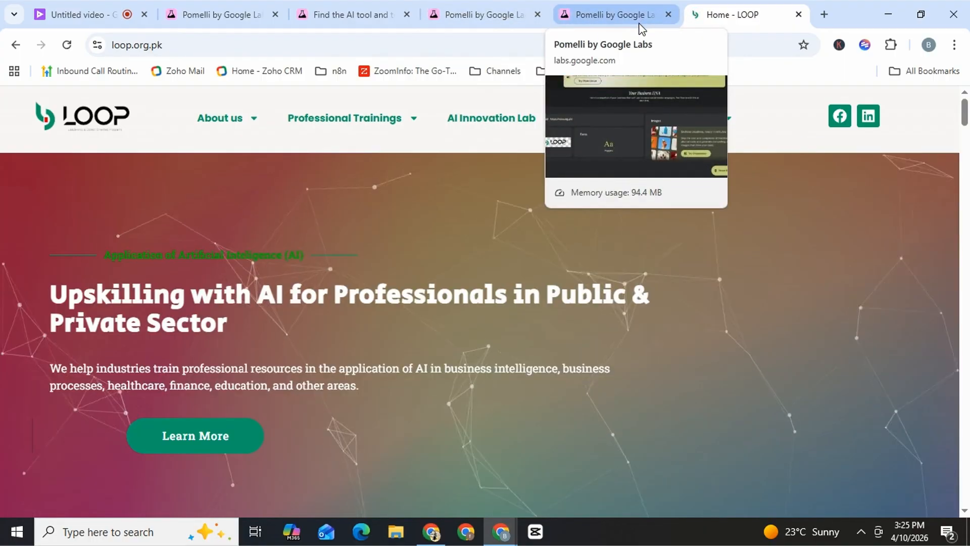
- Compare the LOOP website's branding with the logo and font captured in the Pomelli Business DNA
left_click(639, 27)
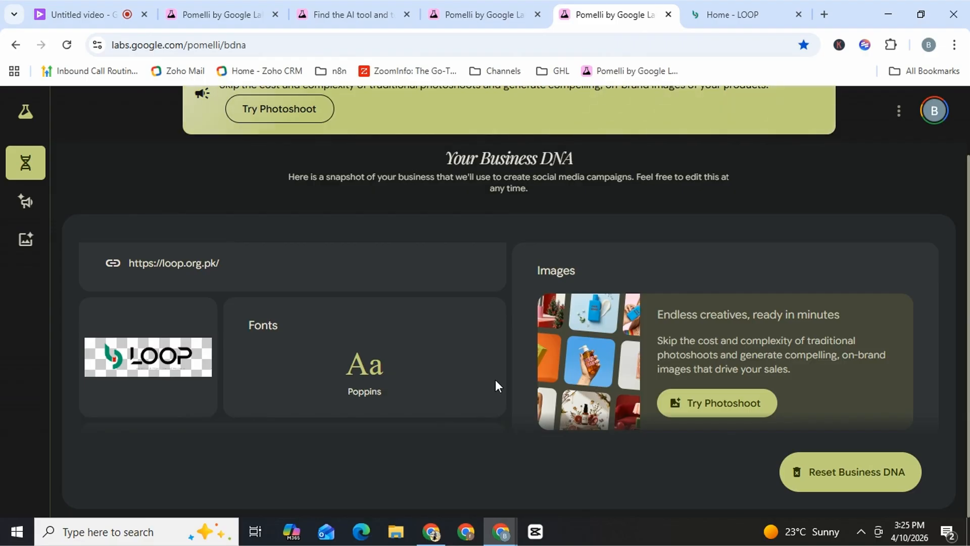
left_click(728, 10)
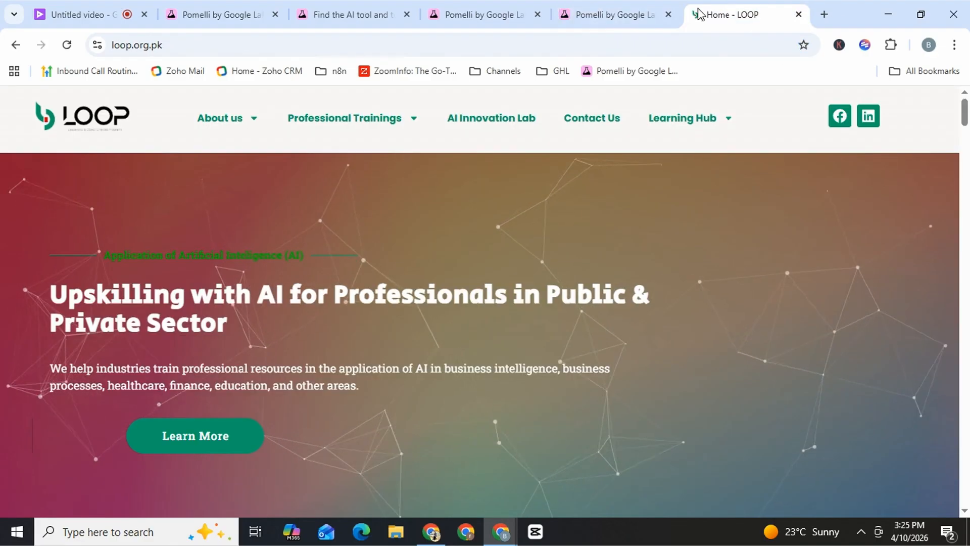
left_click(619, 14)
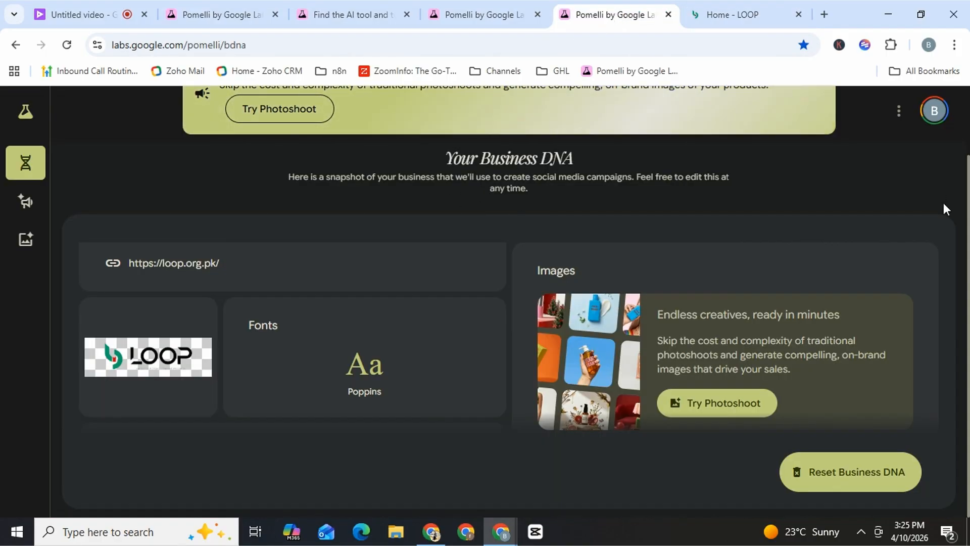
- Clear the page-wide text selection and dismiss the Photoshoot feature banner above the Business DNA
key("ctrl+a")
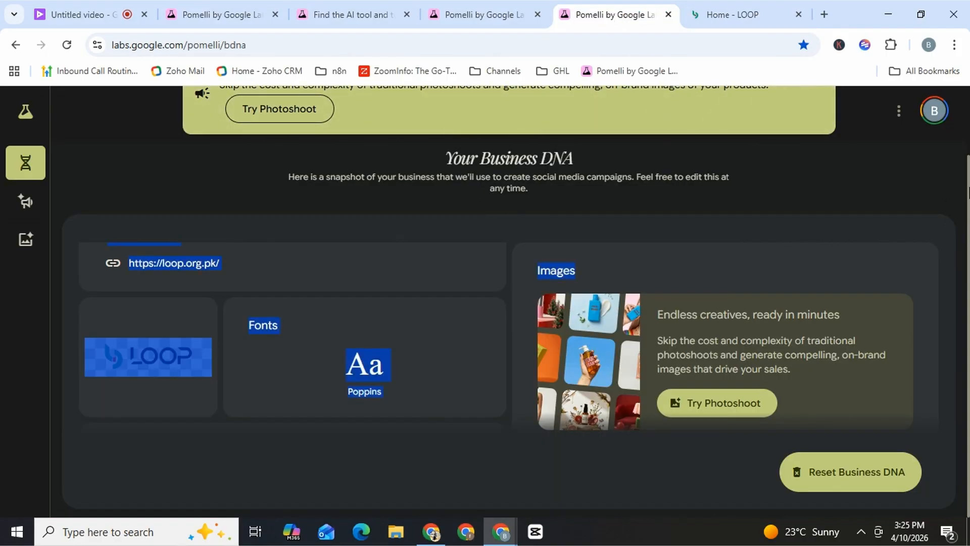
left_click(957, 228)
scroll(960, 258, "up", 2)
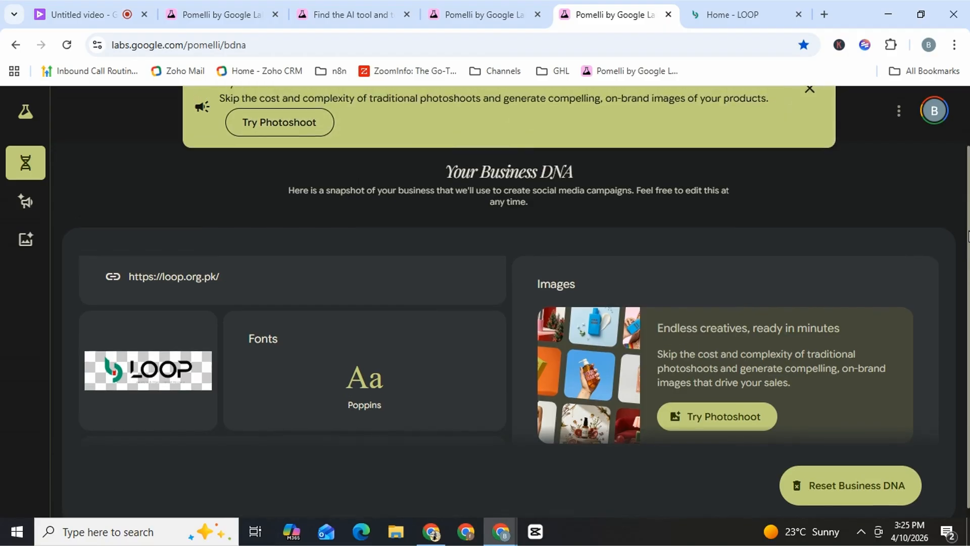
left_click(811, 150)
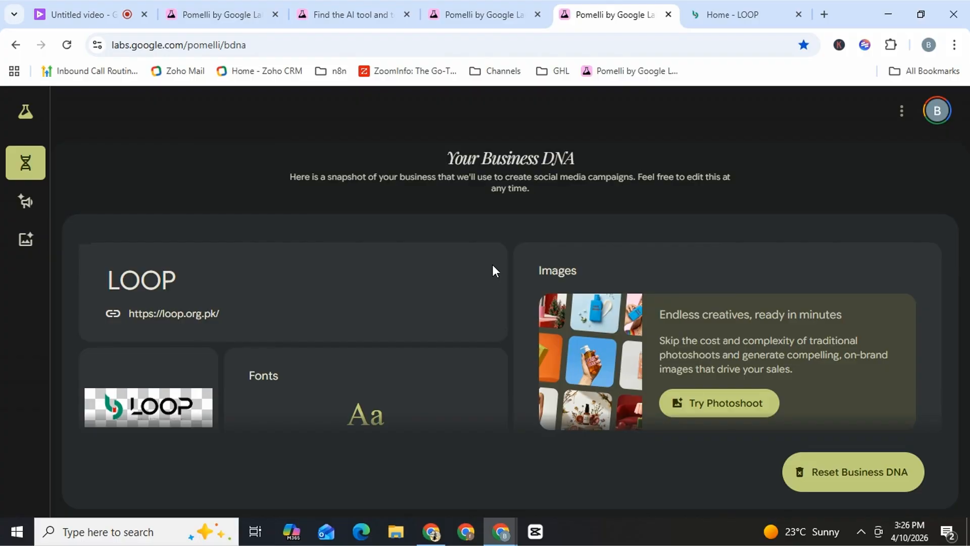
- Review the brand name, logo, font and colour palette sections of the Business DNA
scroll(492, 266, "down", 1)
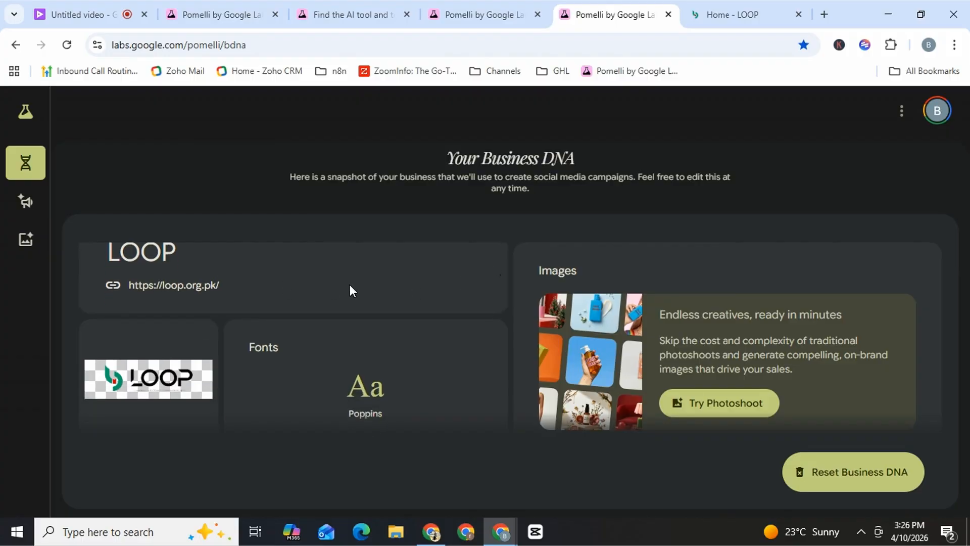
scroll(181, 263, "down", 1)
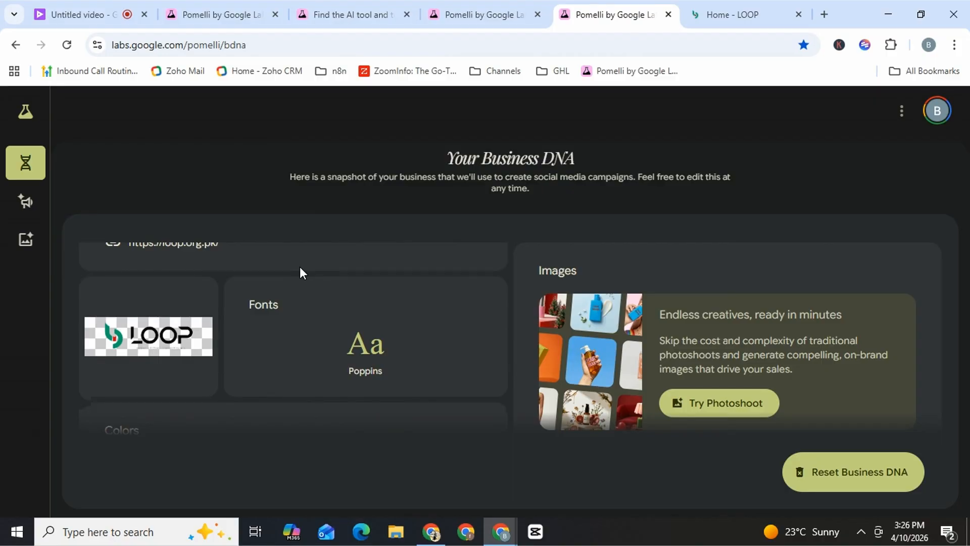
mouse_move(183, 345)
scroll(429, 342, "down", 2)
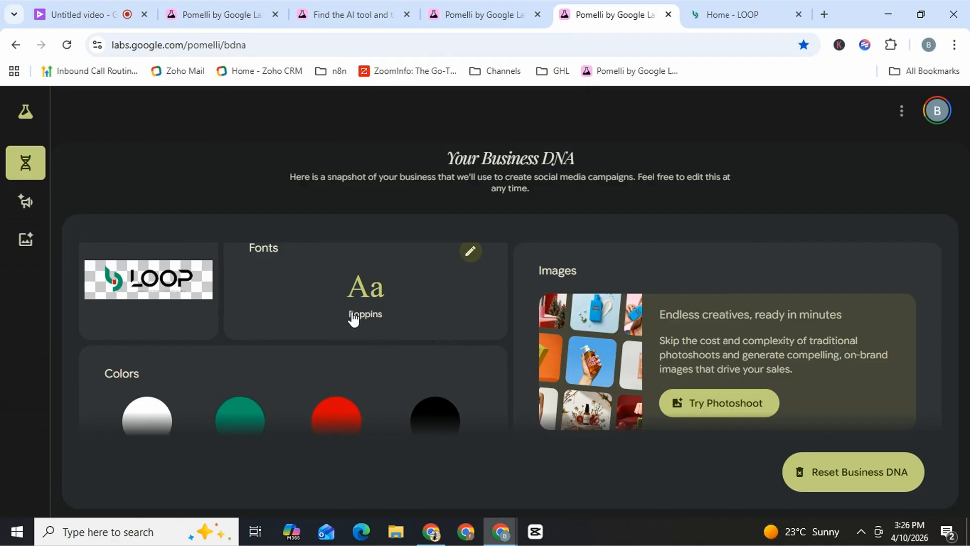
scroll(464, 326, "down", 1)
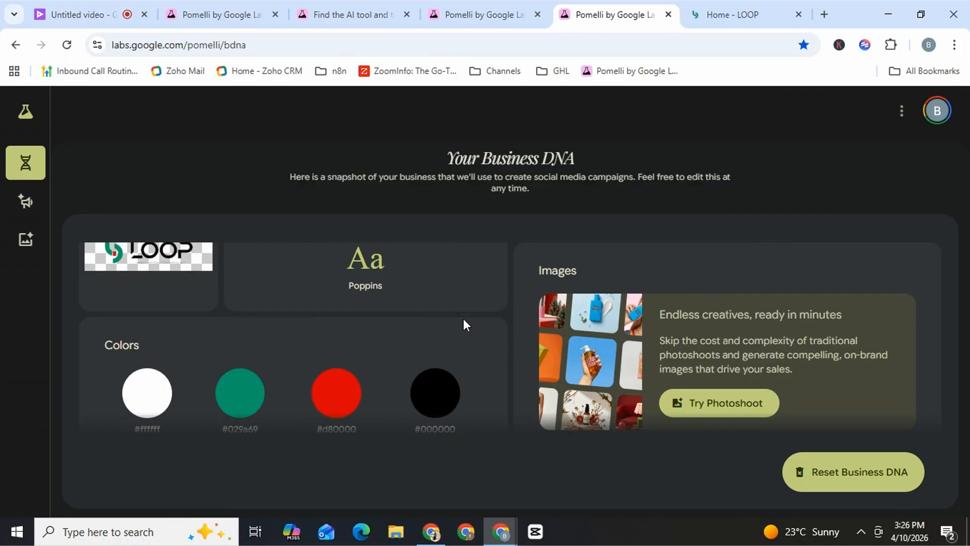
scroll(463, 319, "down", 2)
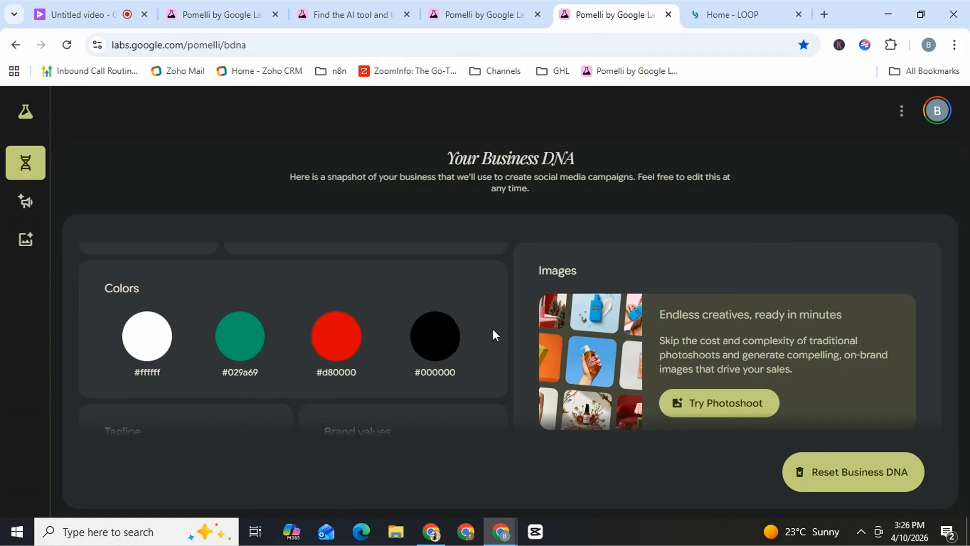
scroll(492, 329, "down", 2)
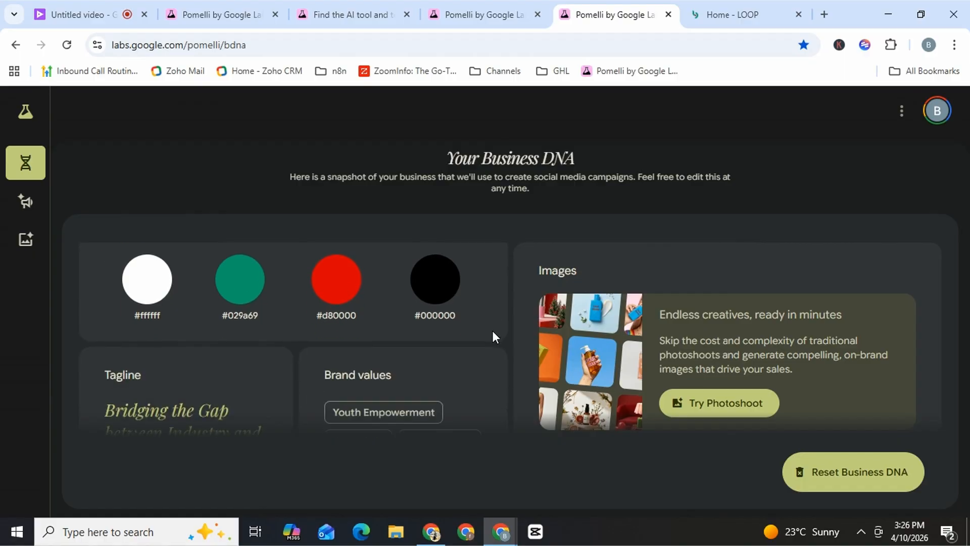
- Examine the tagline, brand values, brand aesthetic, tone of voice and business overview in the Business DNA
scroll(493, 334, "down", 2)
scroll(493, 333, "down", 1)
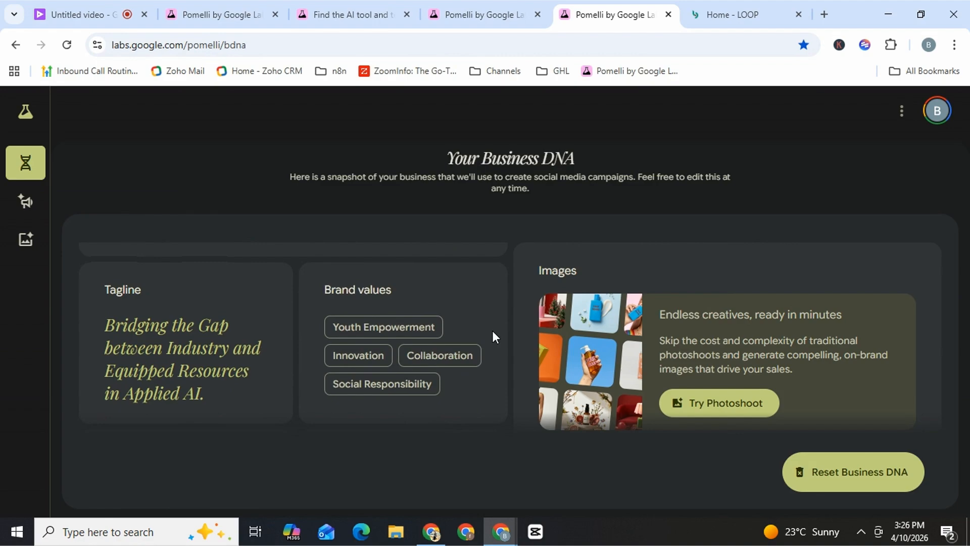
scroll(492, 331, "down", 2)
scroll(492, 331, "down", 2)
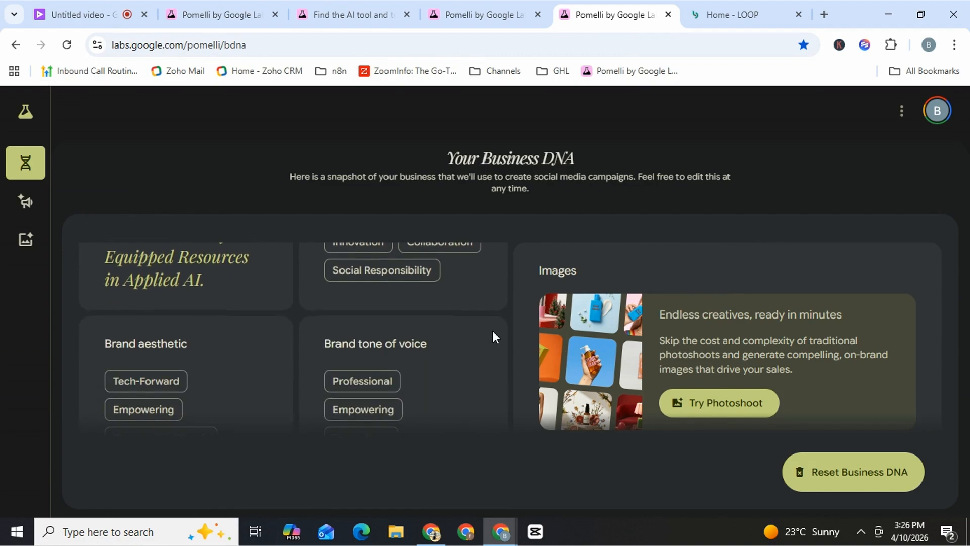
scroll(492, 331, "down", 1)
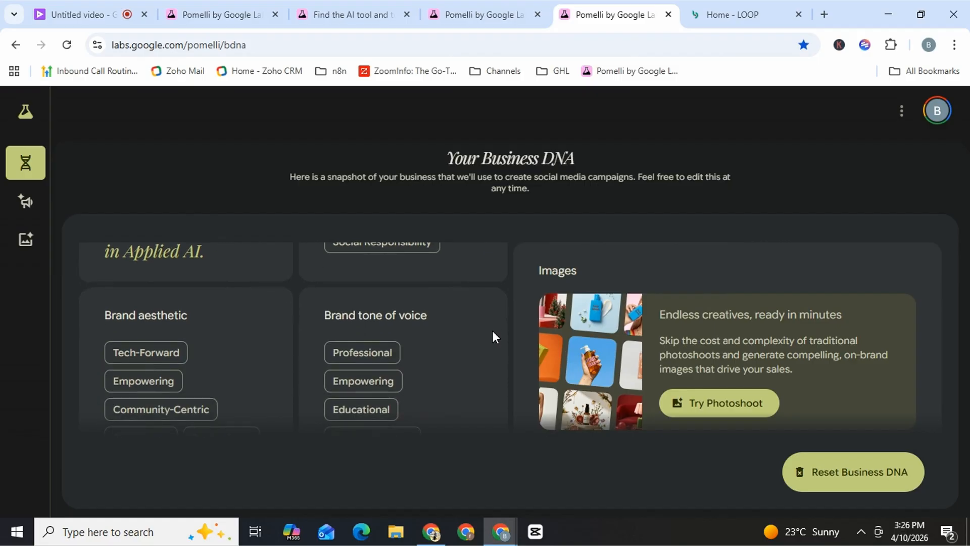
scroll(490, 336, "down", 4)
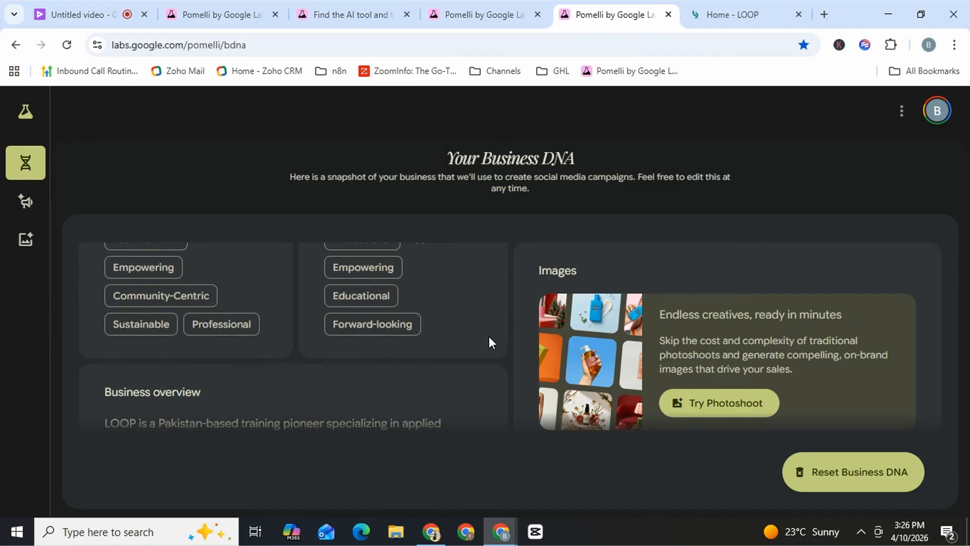
scroll(489, 343, "down", 4)
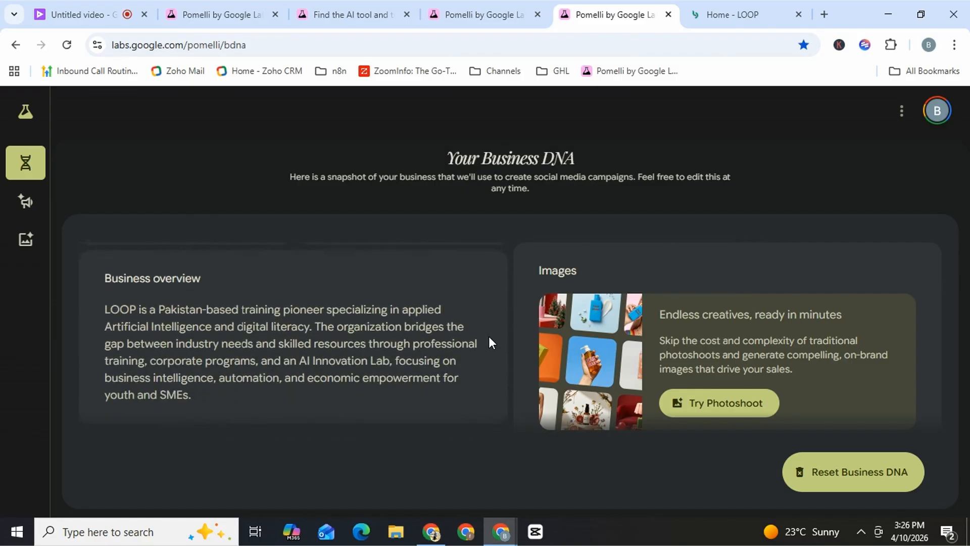
- Open the Campaigns section and review the recent campaigns and the suggestions based on Business DNA
scroll(488, 343, "down", 1)
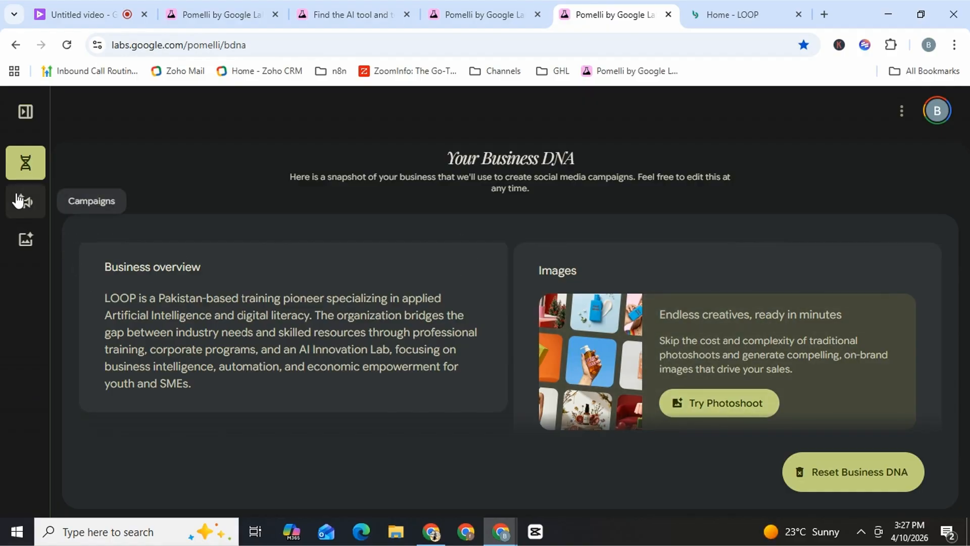
left_click(22, 201)
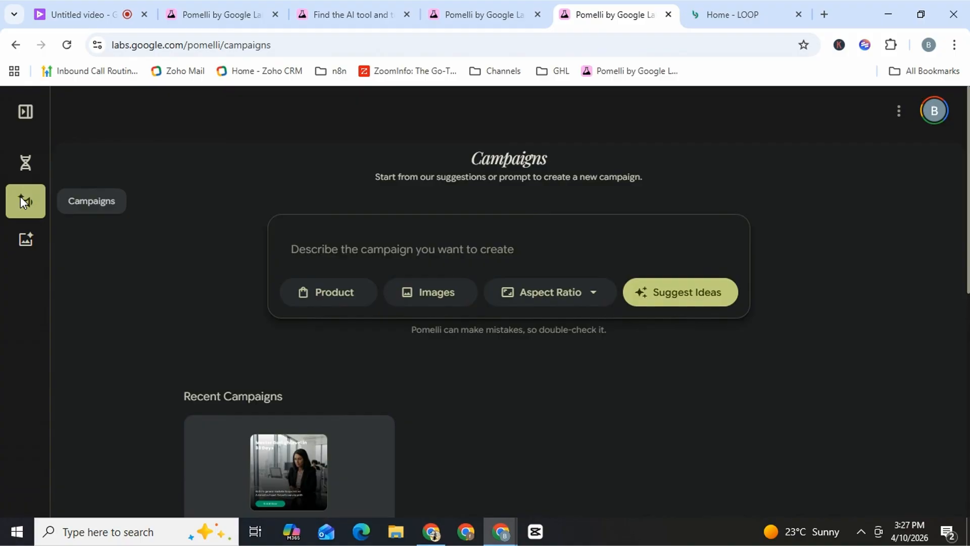
scroll(968, 283, "down", 4)
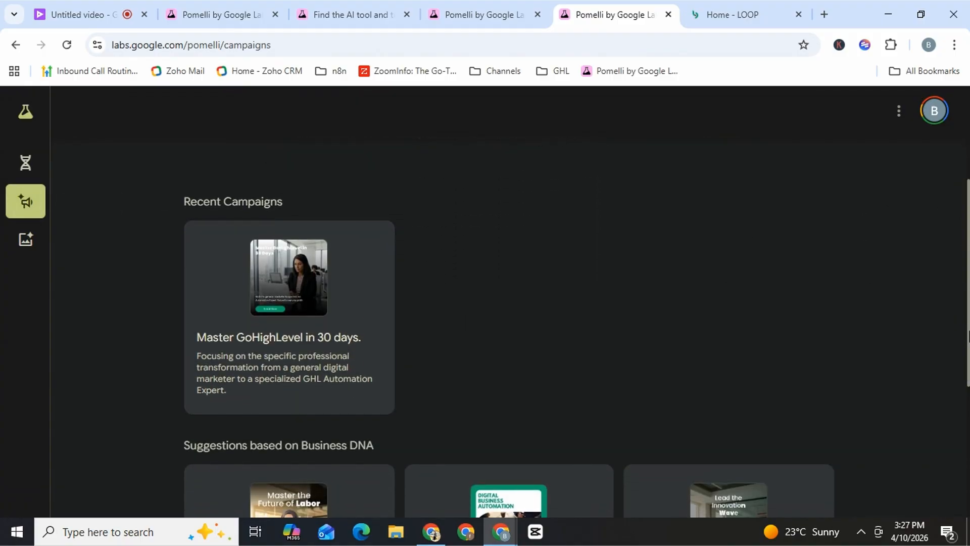
scroll(224, 397, "down", 5)
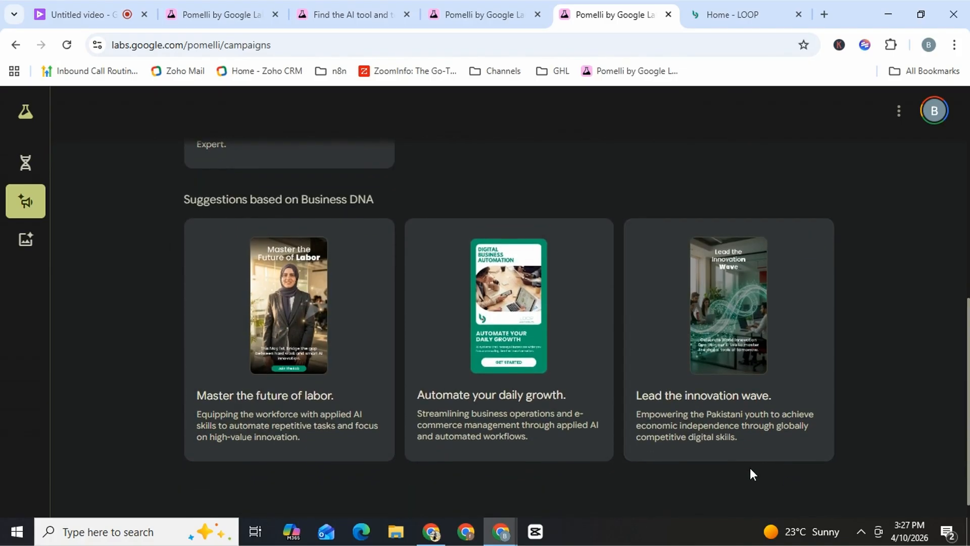
left_click_drag(968, 452, 968, 293)
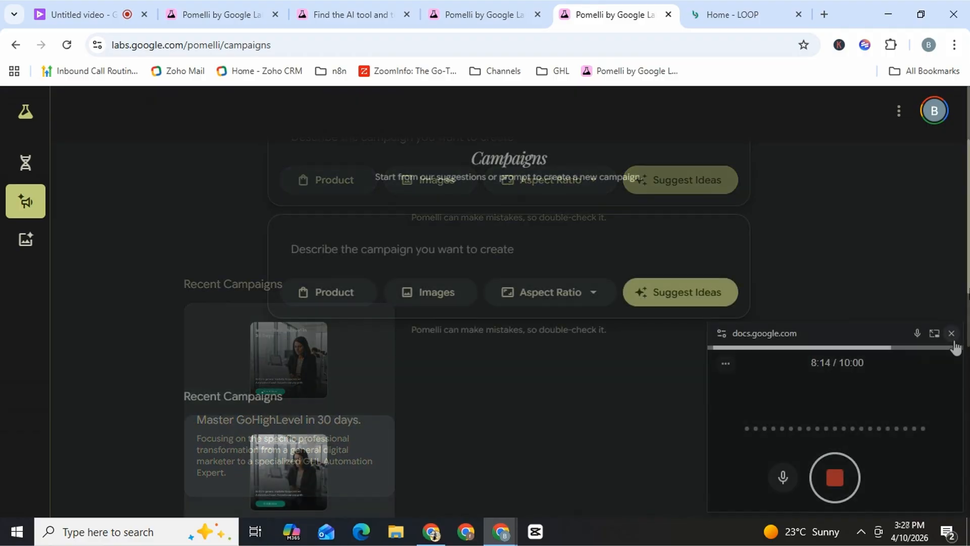
left_click(952, 331)
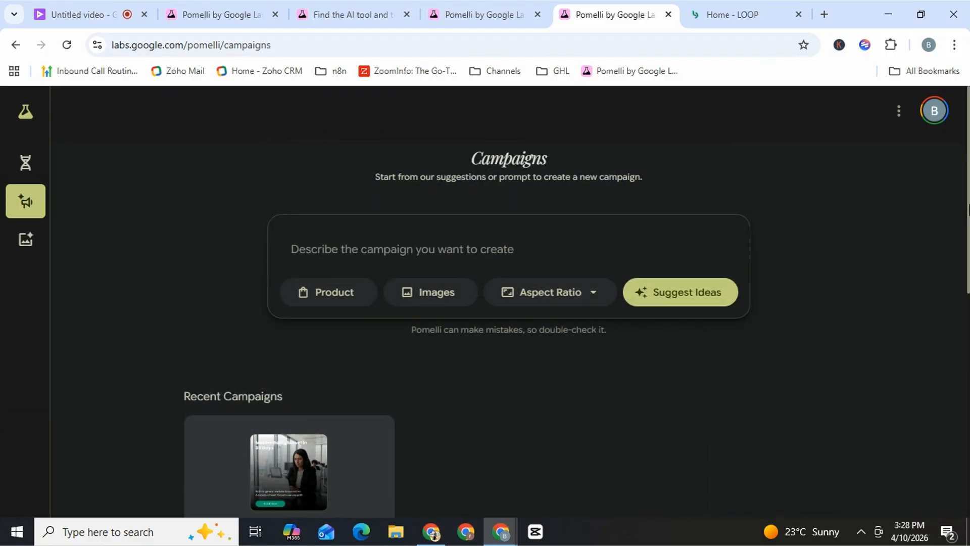
- Inspect the campaign description field and the Add Product from URL option, closing it without adding a product
scroll(424, 191, "down", 1)
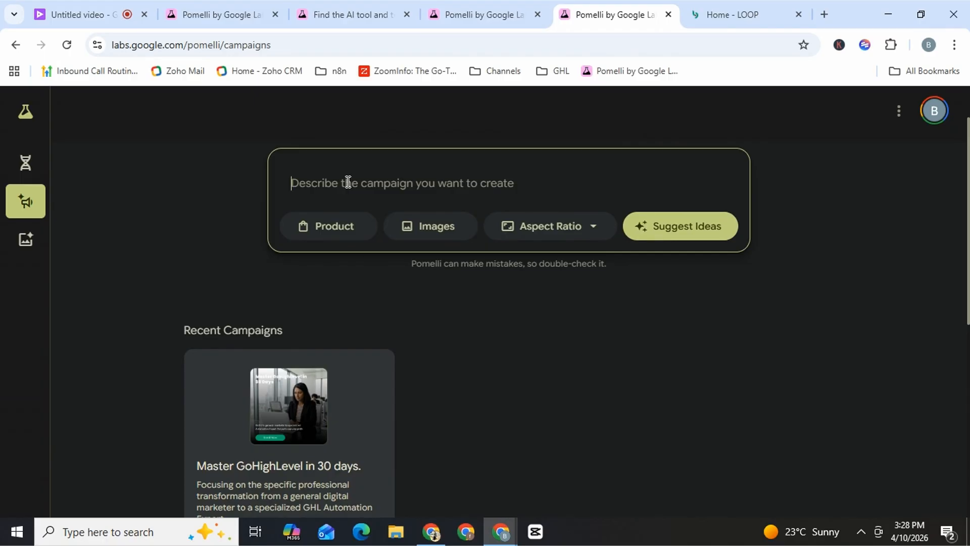
left_click(347, 183)
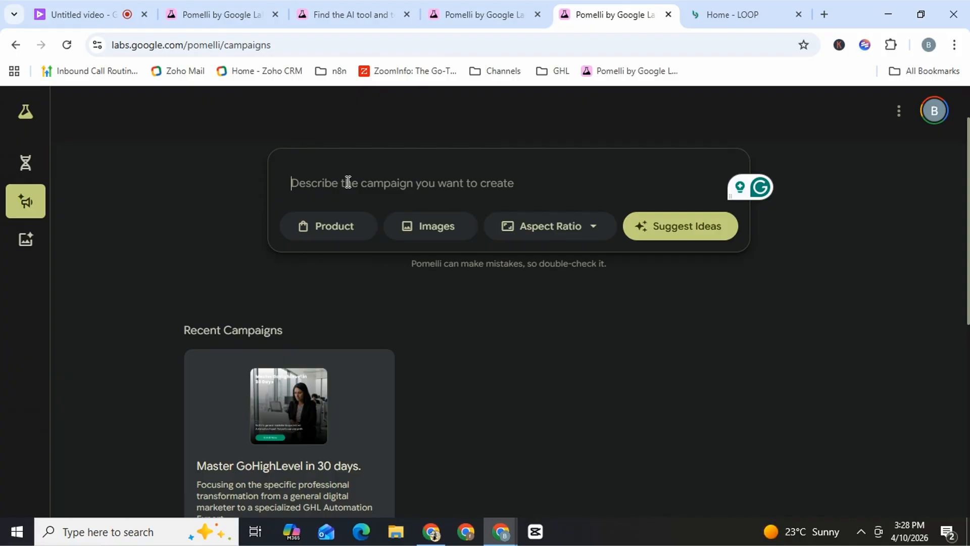
left_click(348, 182)
left_click(317, 225)
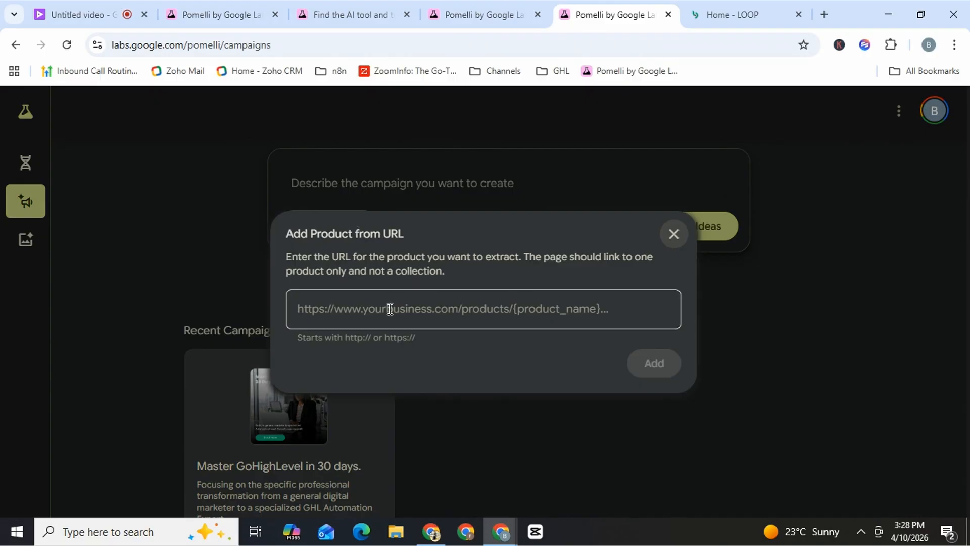
left_click(674, 235)
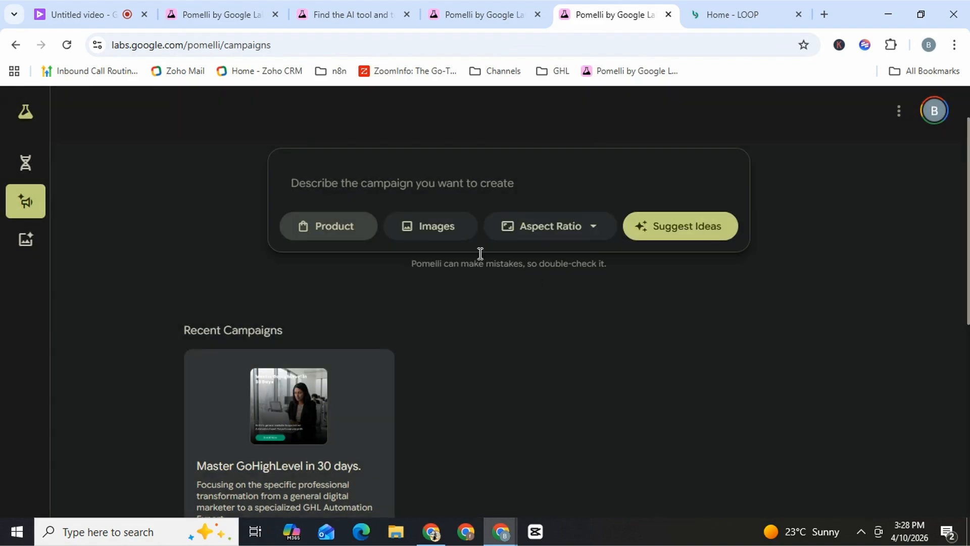
- View the campaign image picker and the aspect ratio options, closing both without choosing anything
left_click(448, 228)
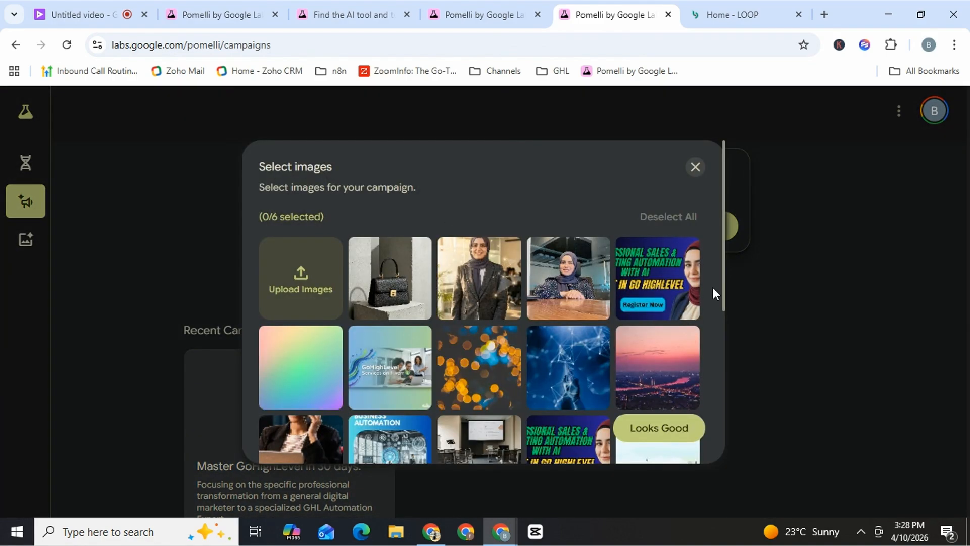
left_click(695, 169)
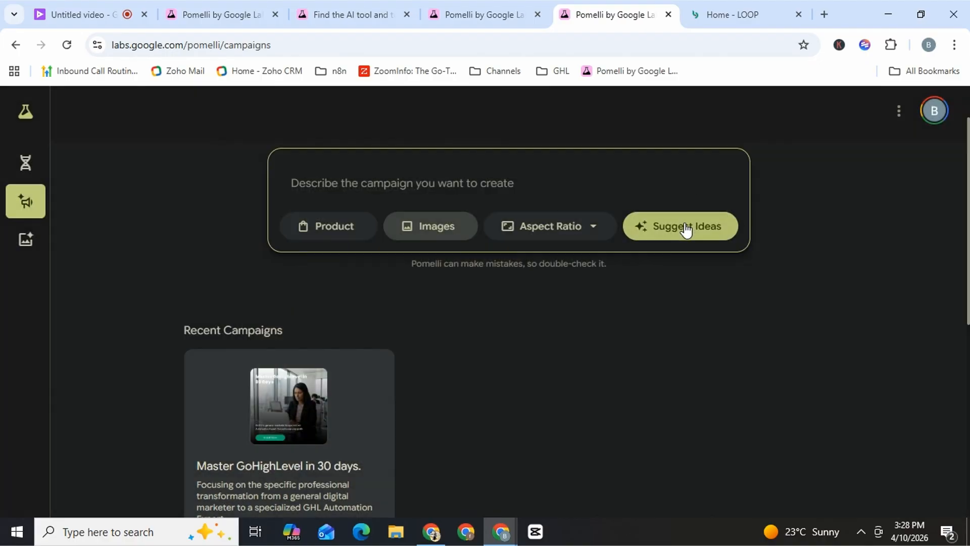
left_click(584, 233)
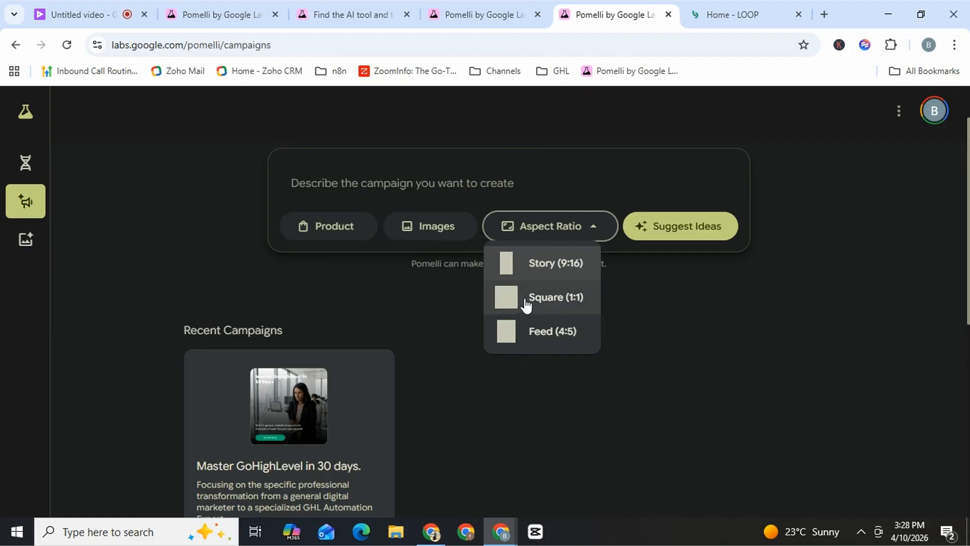
left_click(739, 332)
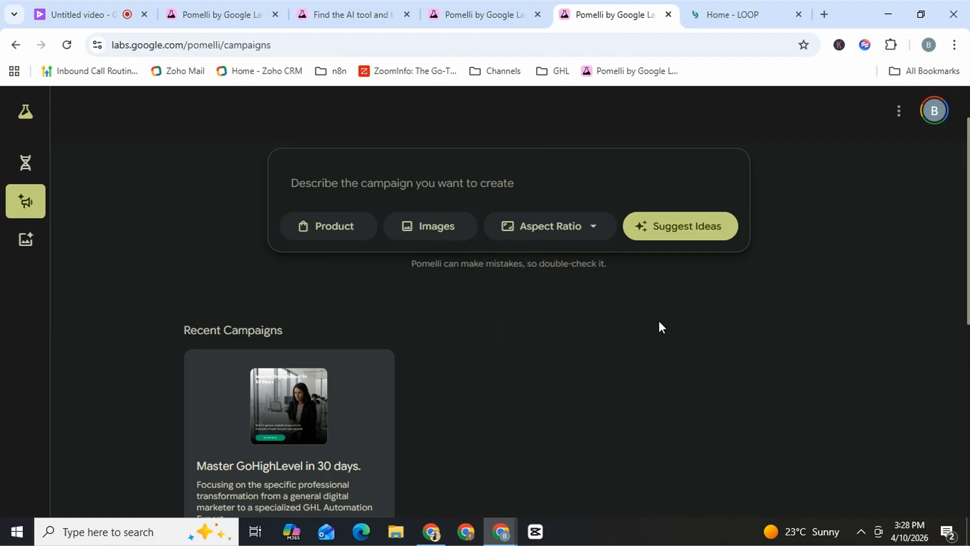
left_click(446, 181)
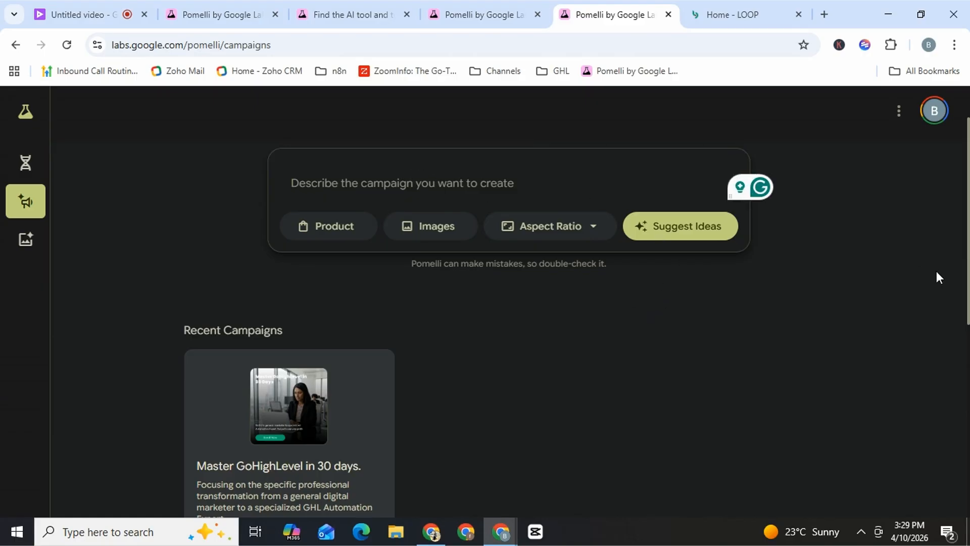
left_click_drag(967, 292, 968, 336)
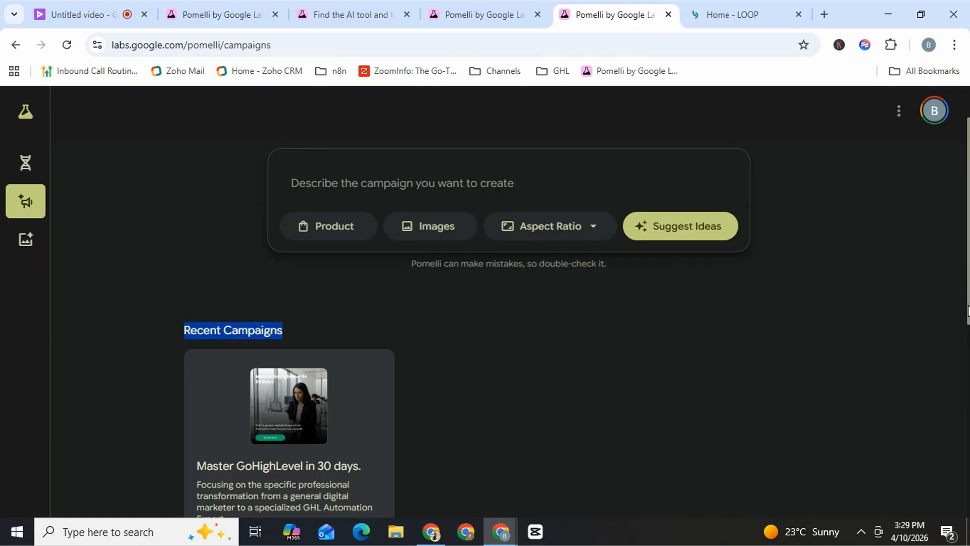
scroll(968, 354, "down", 3)
left_click_drag(967, 369, 968, 217)
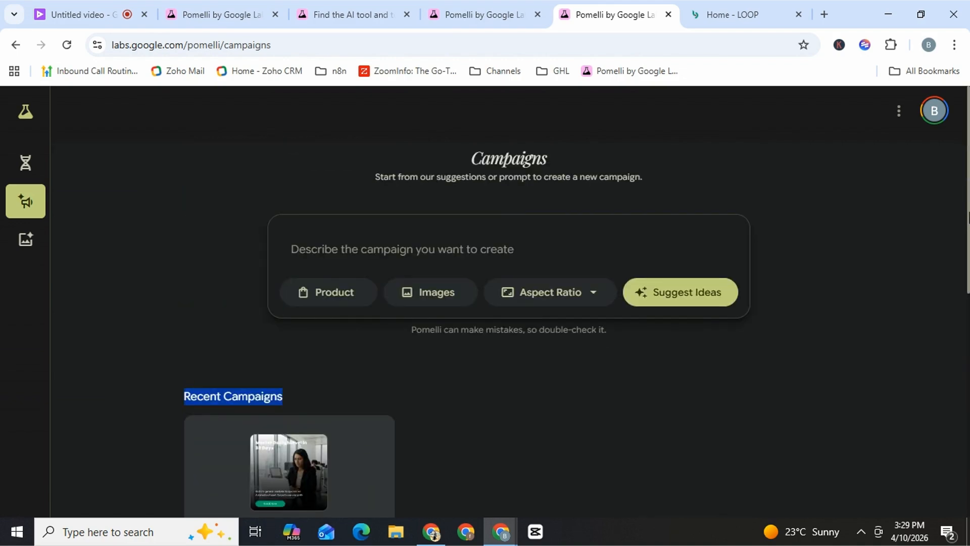
left_click(86, 14)
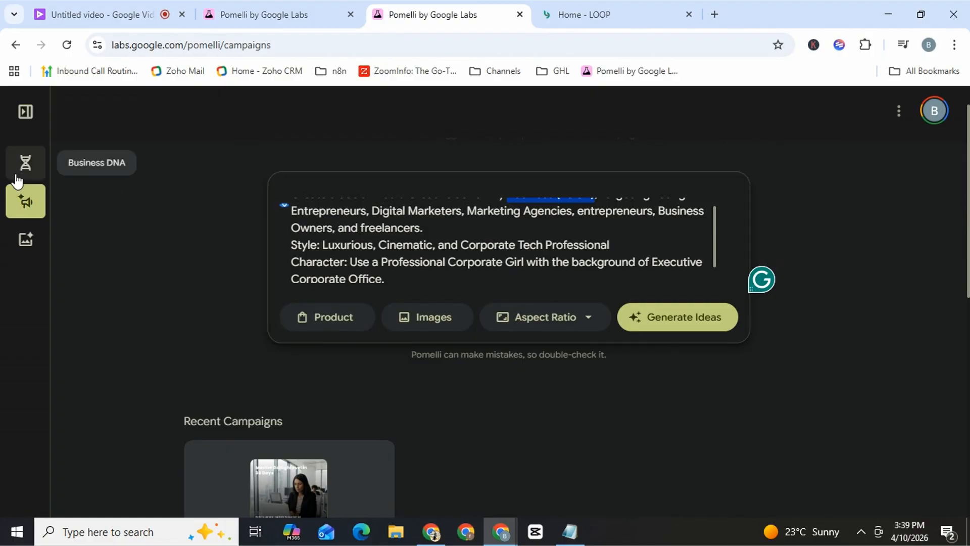
- Switch to the LOOP website and look over the header logo and hero section of its home page
left_click(606, 19)
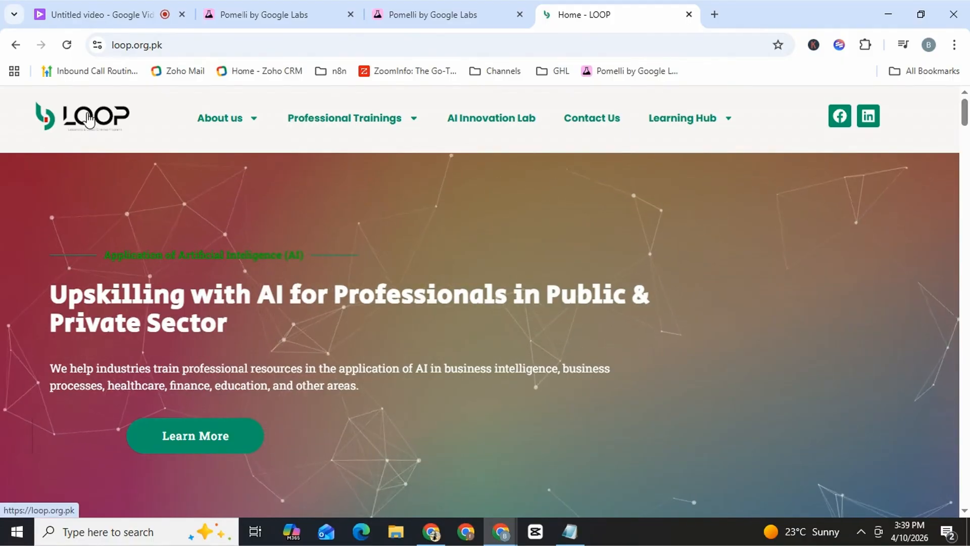
scroll(952, 132, "down", 3)
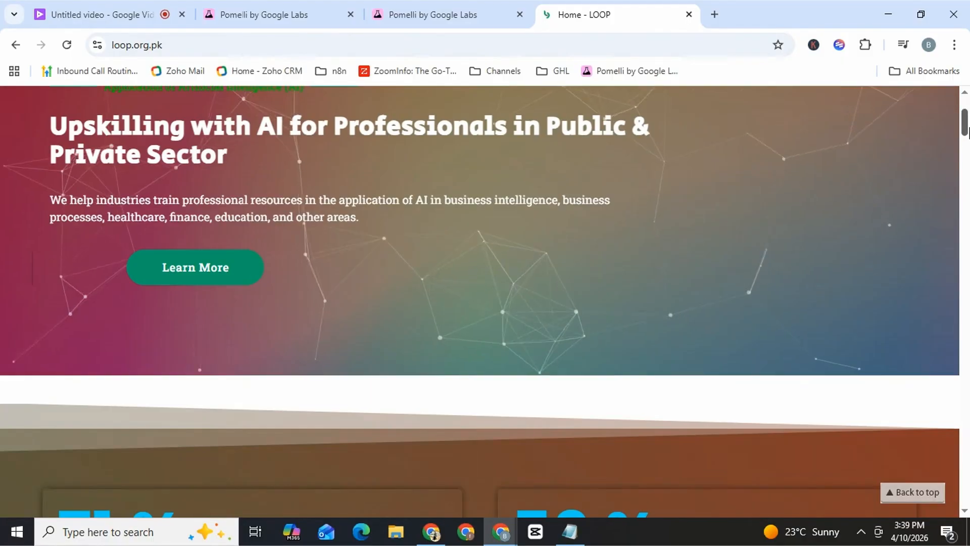
left_click_drag(968, 132, 969, 91)
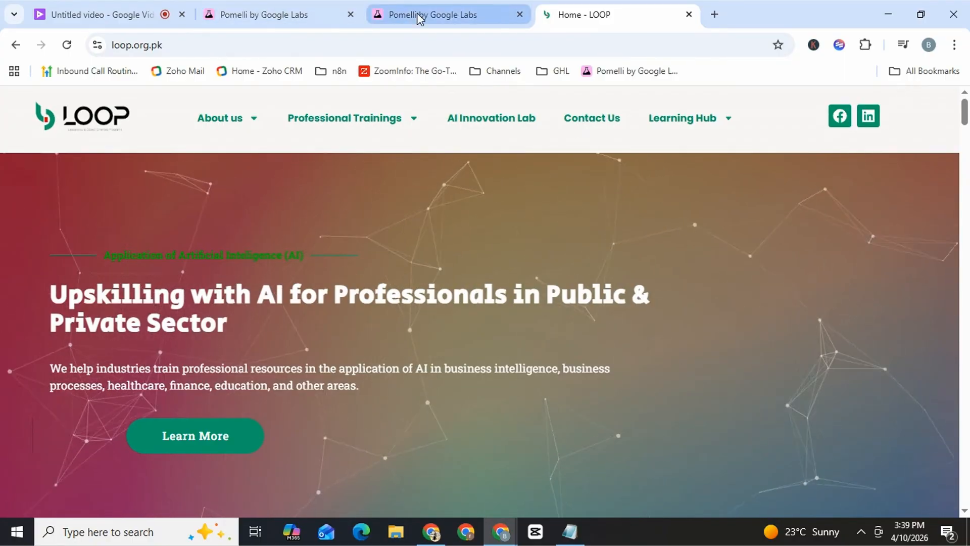
- Return to the LOOP Business DNA and review its brand name, logo, font and images
mouse_move(418, 17)
mouse_move(272, 23)
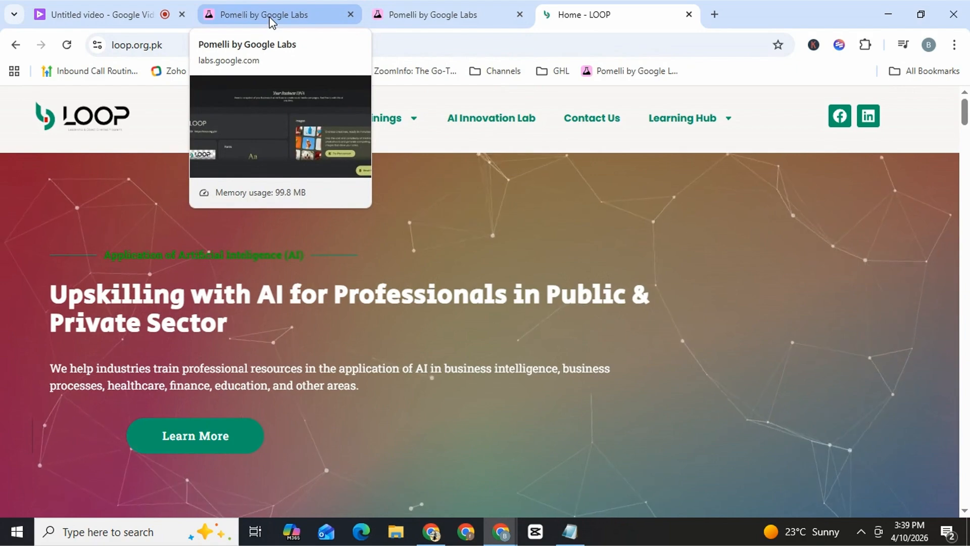
left_click(272, 19)
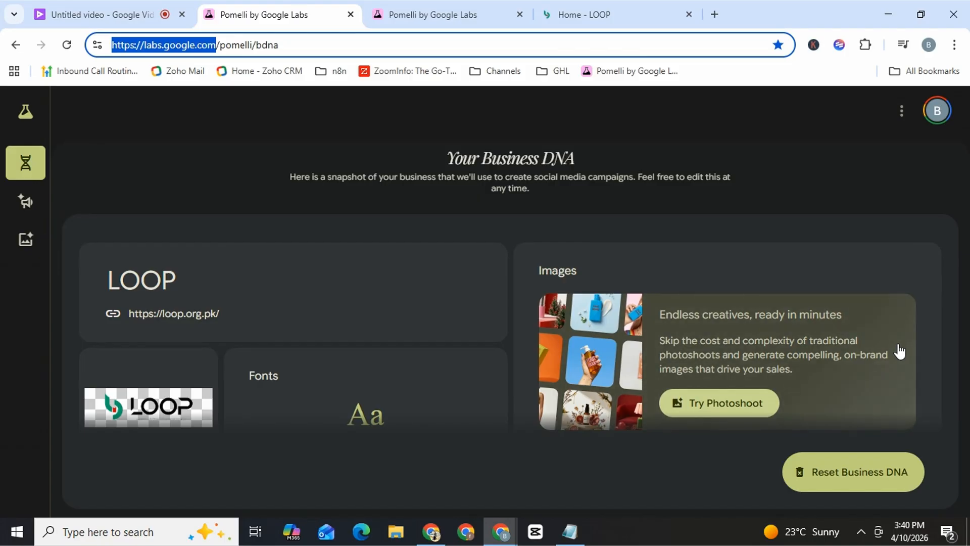
scroll(899, 351, "down", 2)
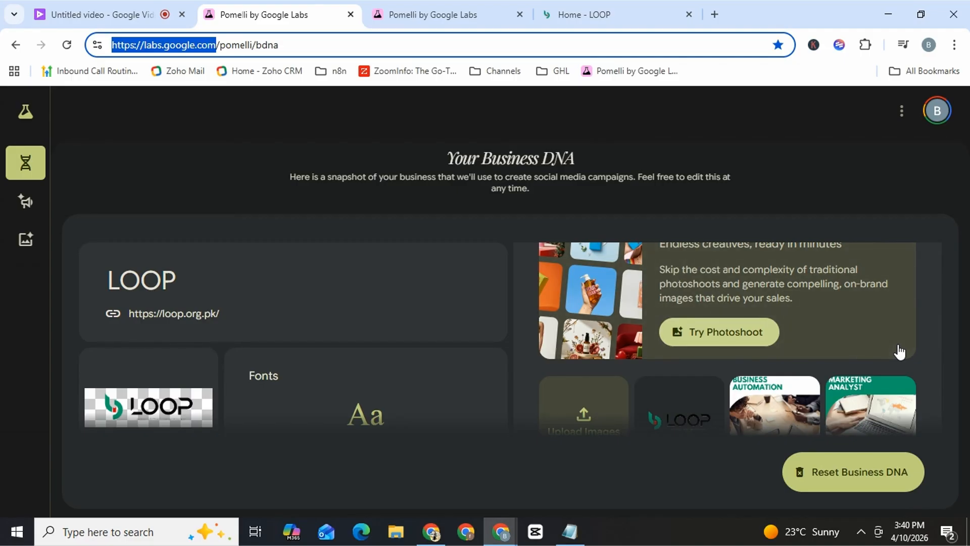
- Go back to the Campaigns page and read the prompt's opening lines, highlighting "Social Media Creative ad"
left_click(475, 15)
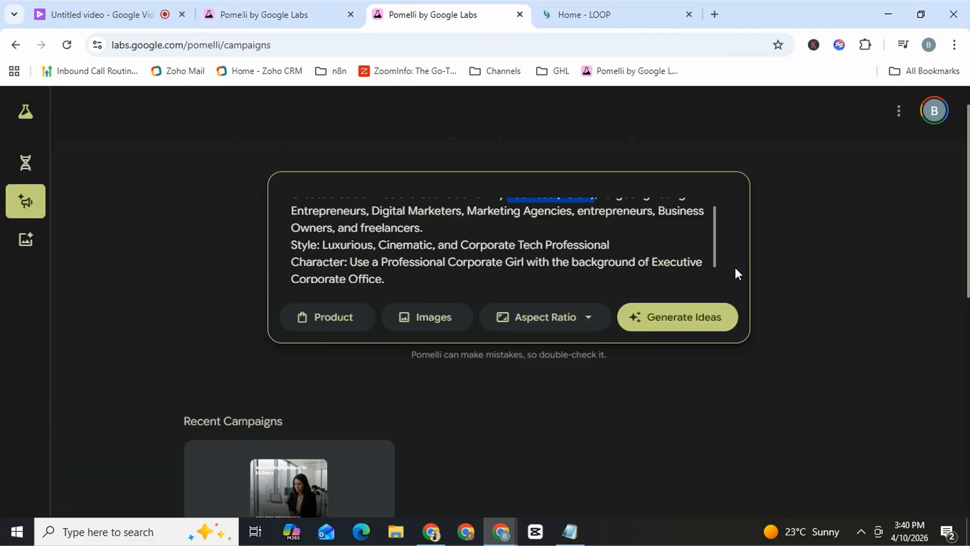
left_click(716, 244)
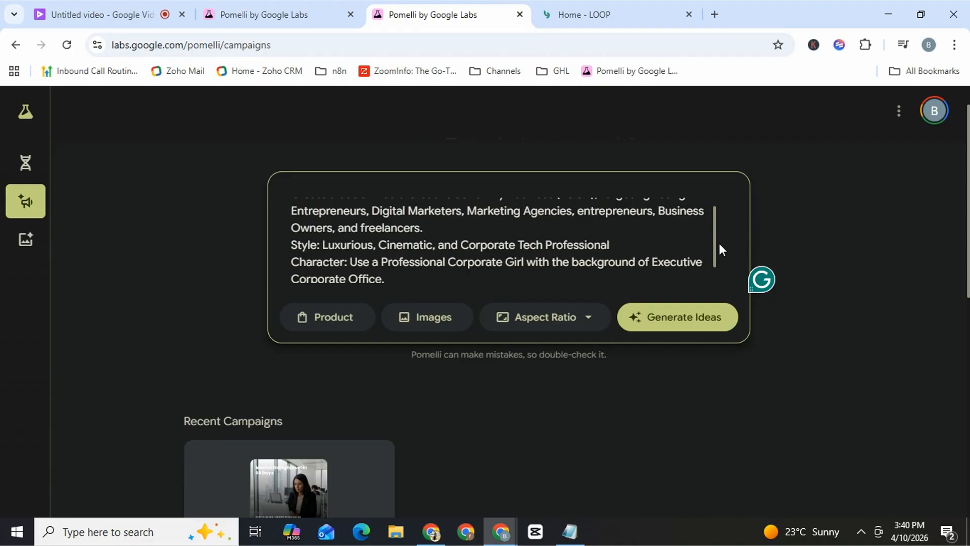
scroll(720, 244, "up", 1)
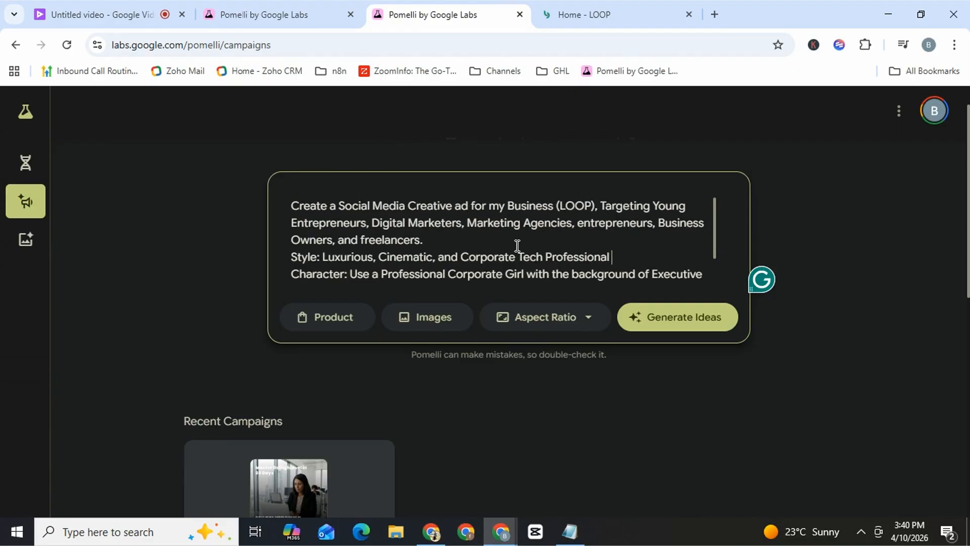
left_click_drag(374, 205, 471, 205)
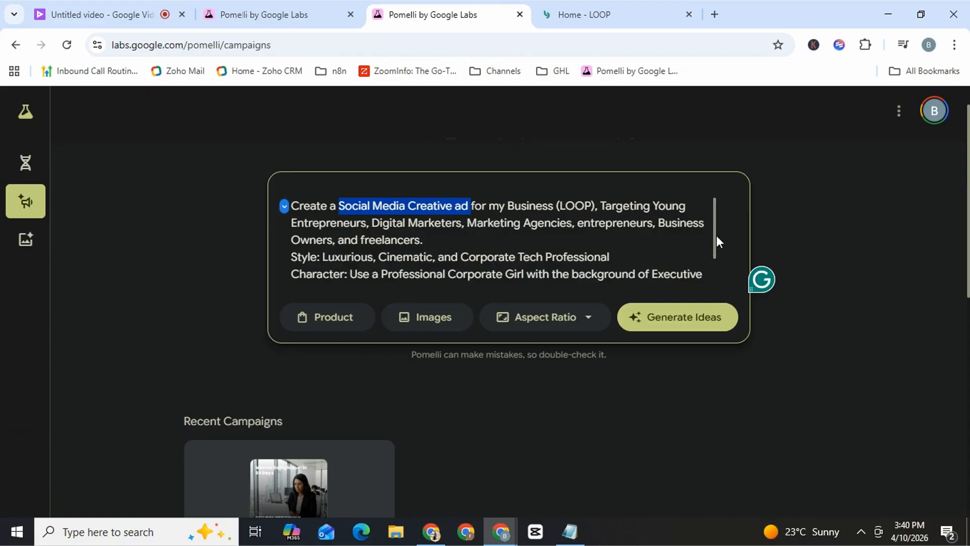
left_click(716, 236)
left_click(717, 241)
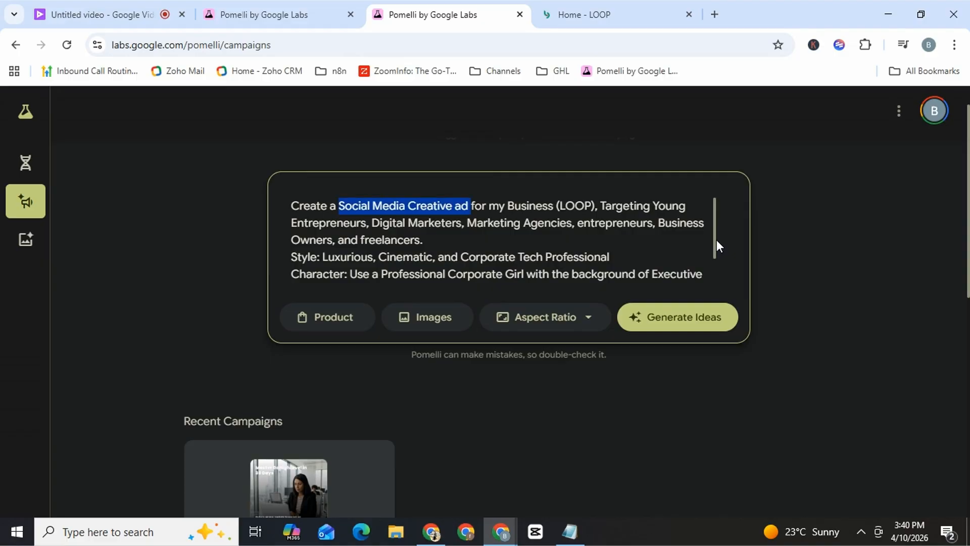
- Read through the prompt's style, character and call-to-action lines, highlighting the style line
left_click_drag(414, 259, 576, 264)
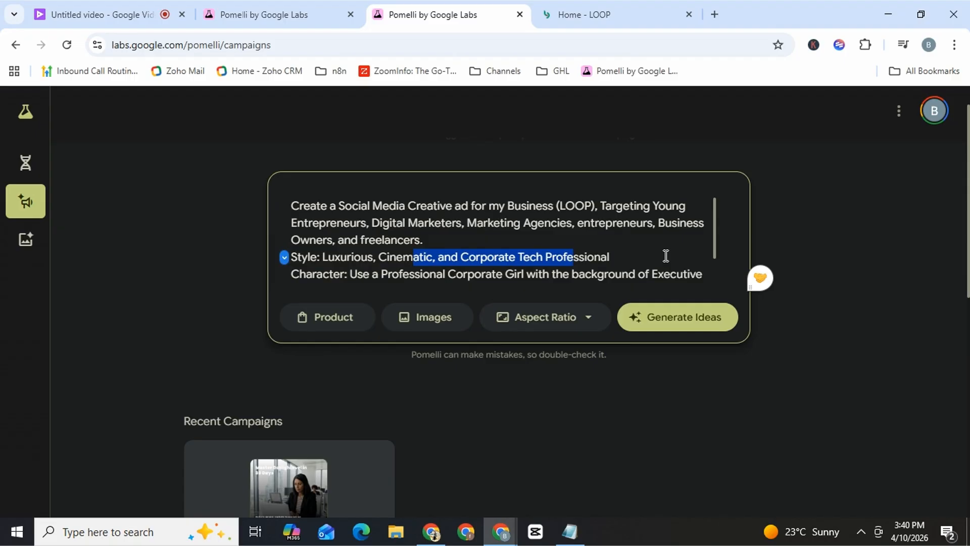
triple_click(713, 254)
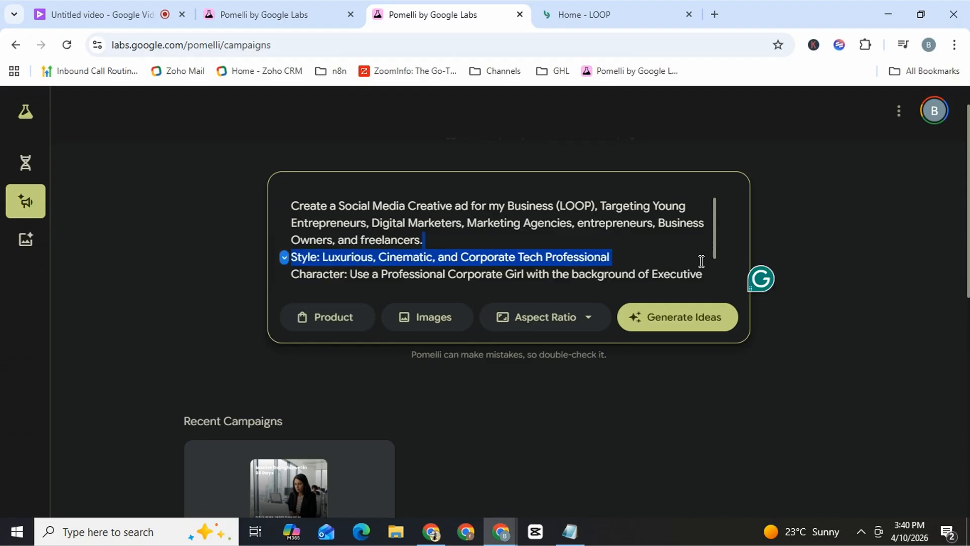
left_click(702, 263)
scroll(701, 266, "down", 1)
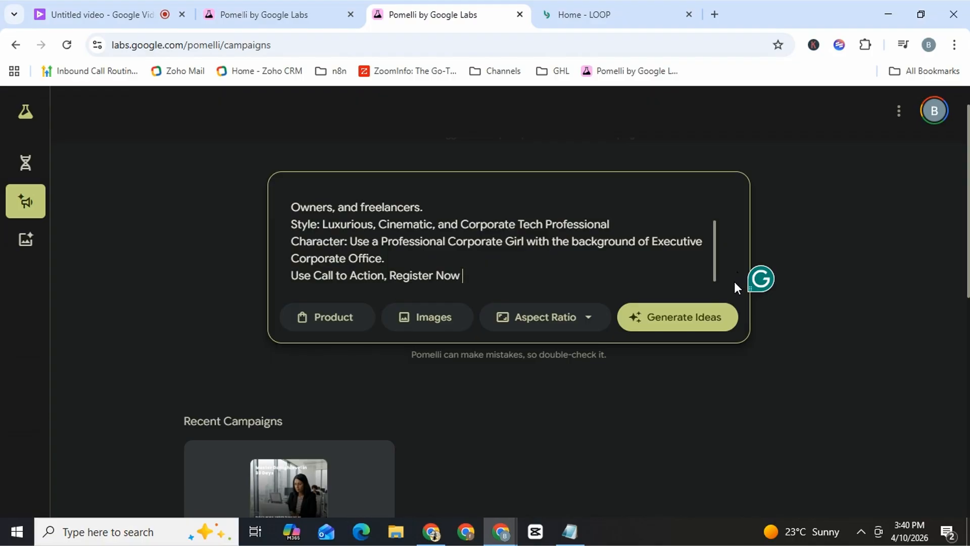
scroll(735, 281, "up", 1)
scroll(732, 281, "down", 2)
- Generate campaign ideas from the written prompt and check which aspect ratio options are offered for the campaign
left_click(674, 299)
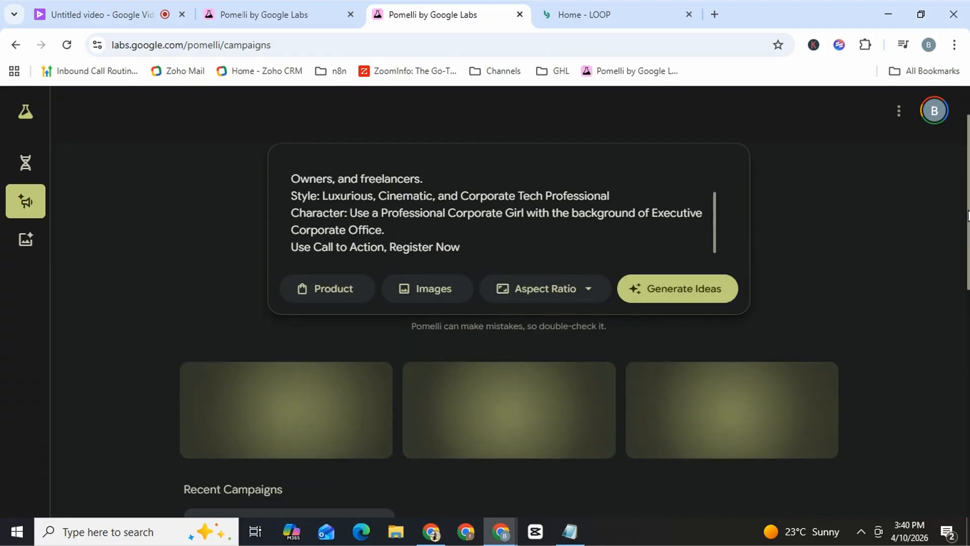
left_click_drag(968, 216, 968, 250)
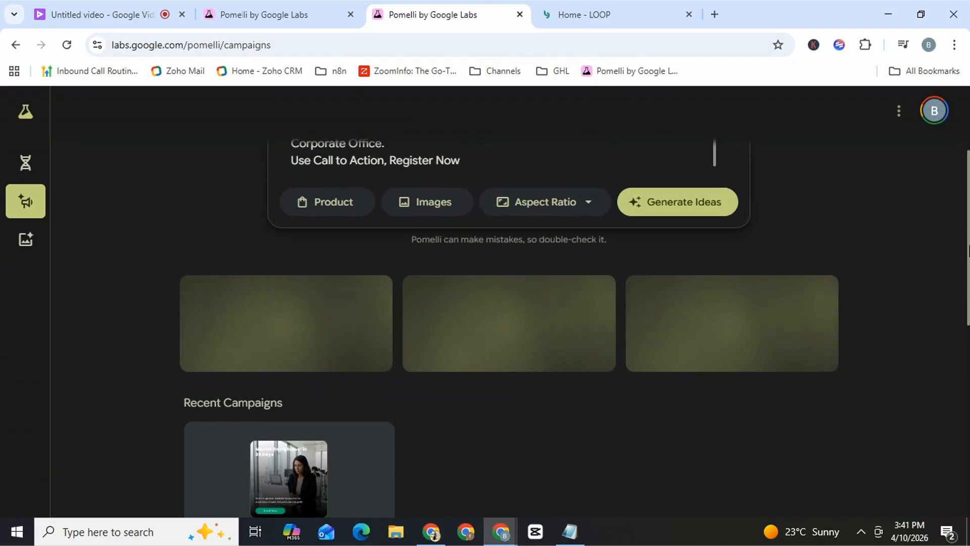
left_click(567, 209)
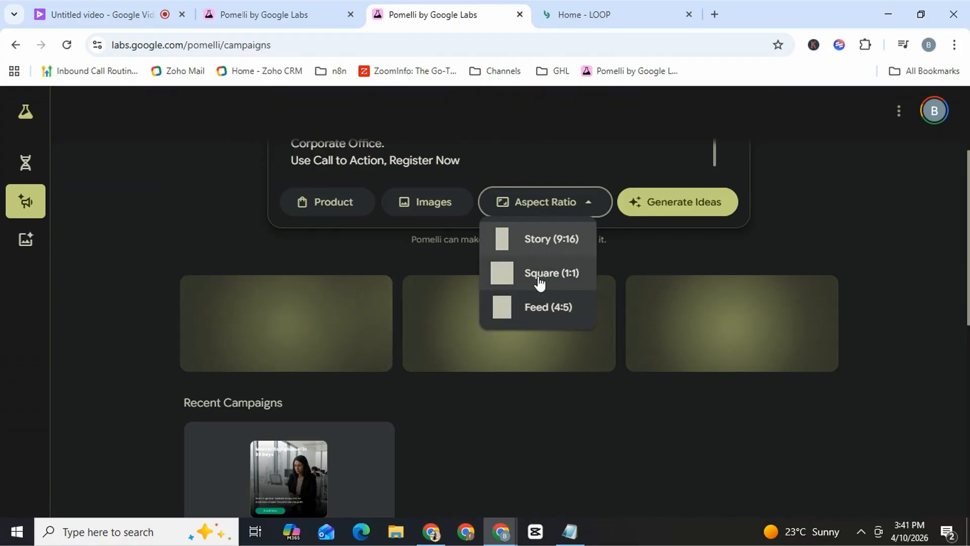
left_click(897, 247)
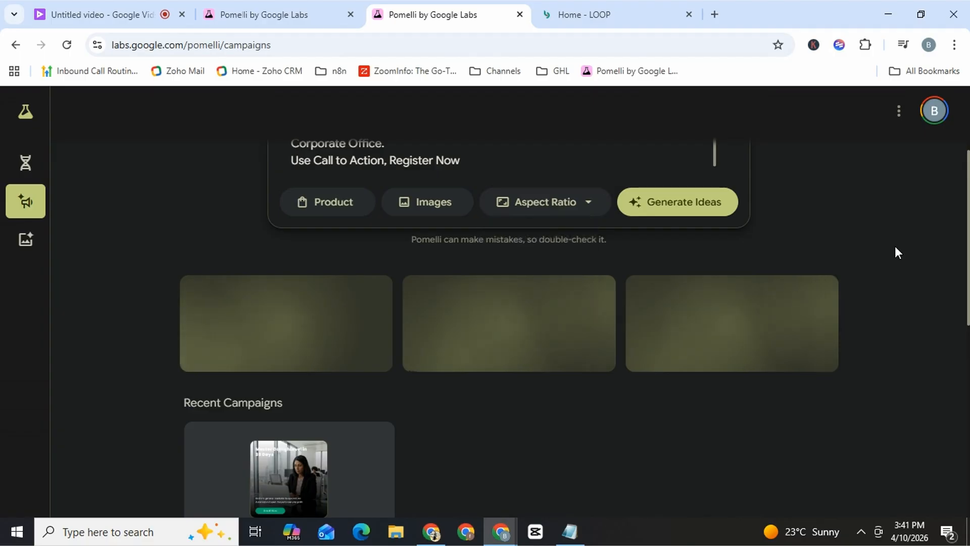
scroll(559, 199, "up", 1)
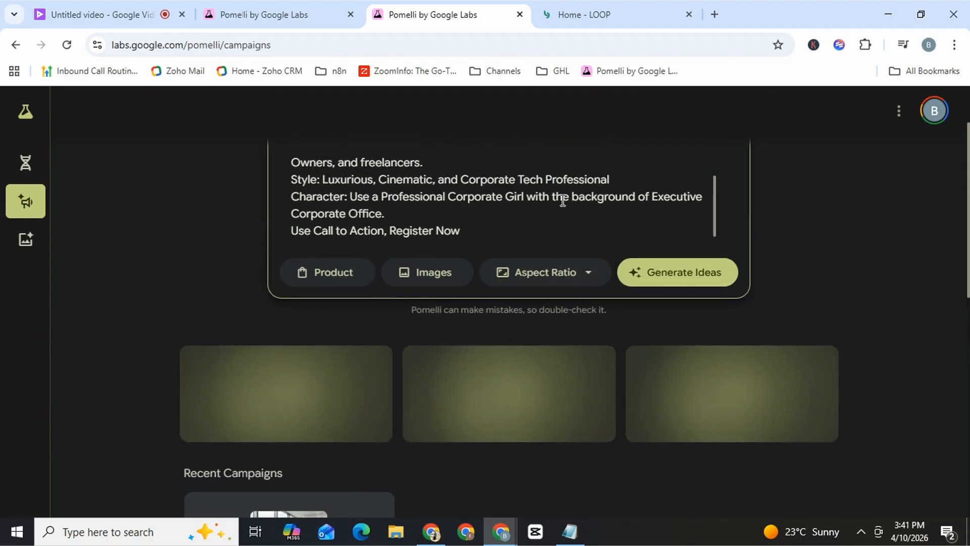
left_click(560, 278)
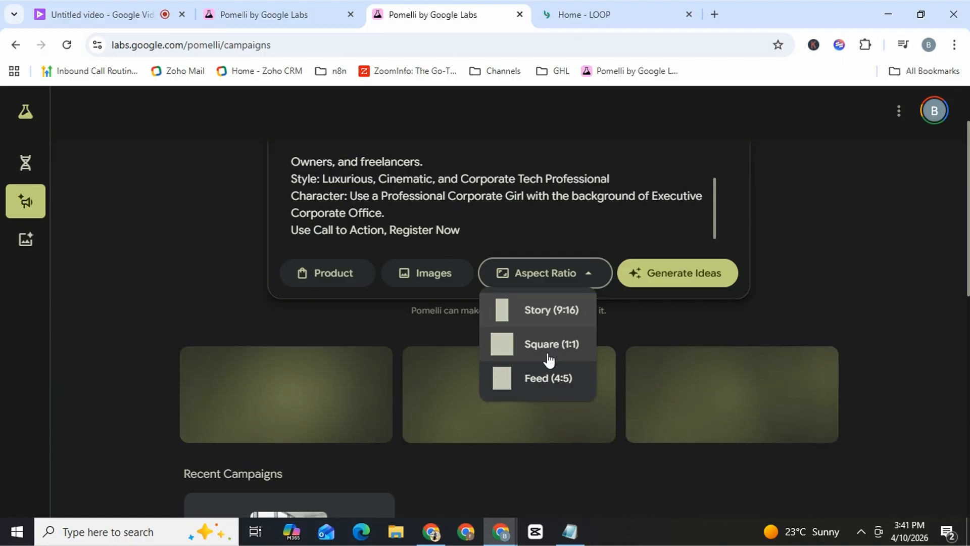
scroll(902, 309, "down", 3)
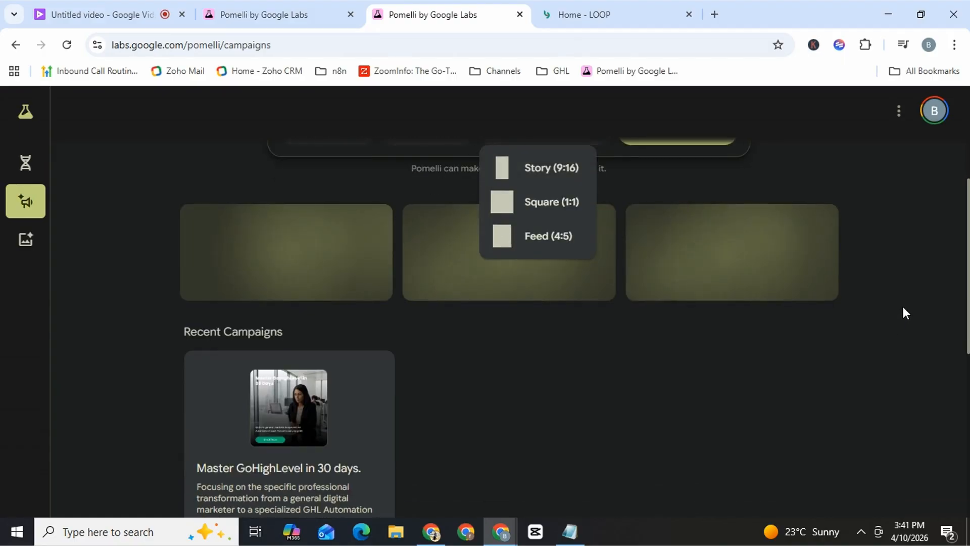
scroll(806, 271, "up", 2)
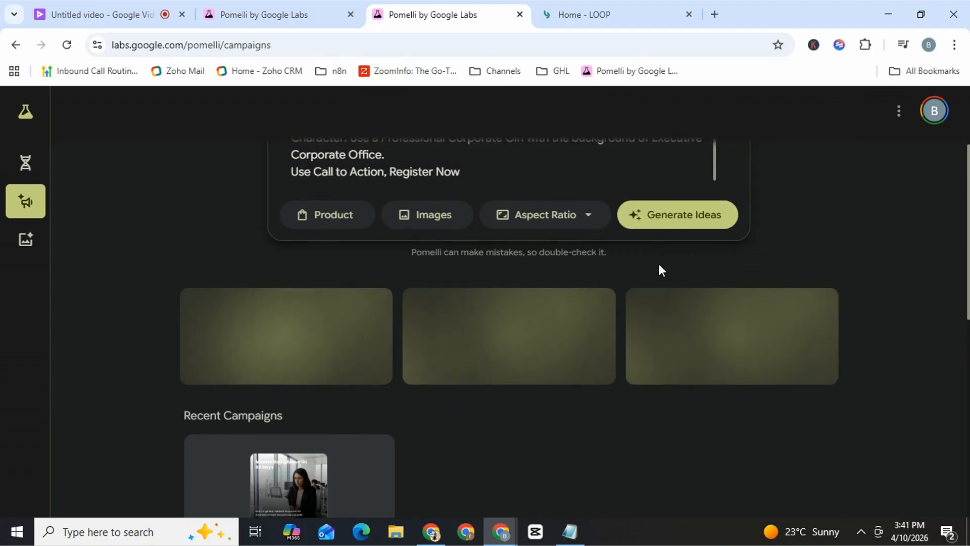
- Look at the form for adding a product from a URL and close it without entering anything
left_click(324, 216)
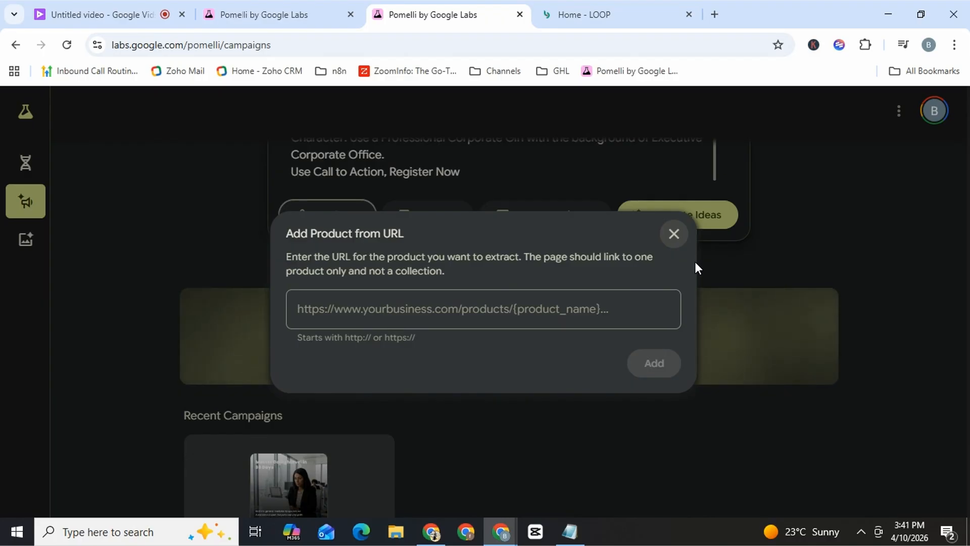
left_click(436, 308)
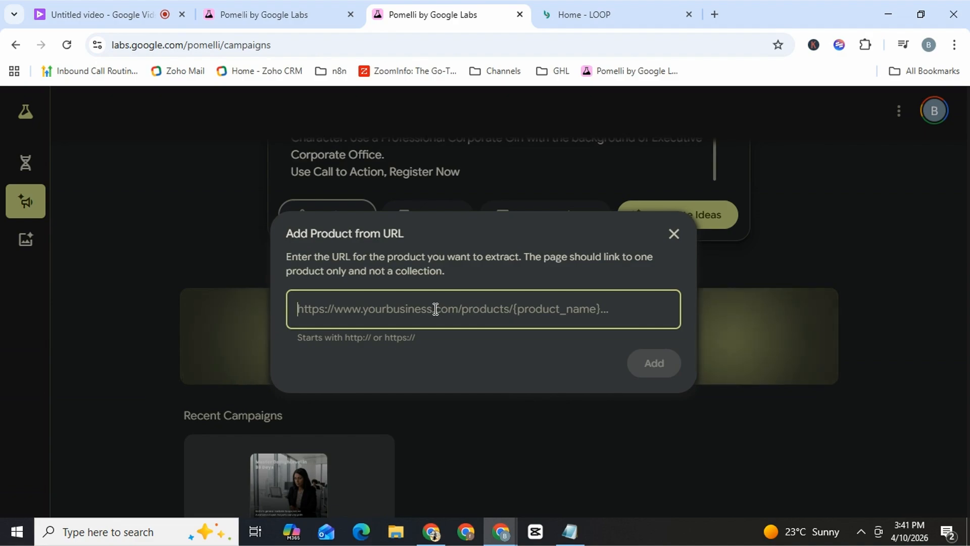
left_click(674, 234)
- Review the generated campaign ideas and open the "Architect your AI legacy." idea as a campaign
mouse_move(356, 503)
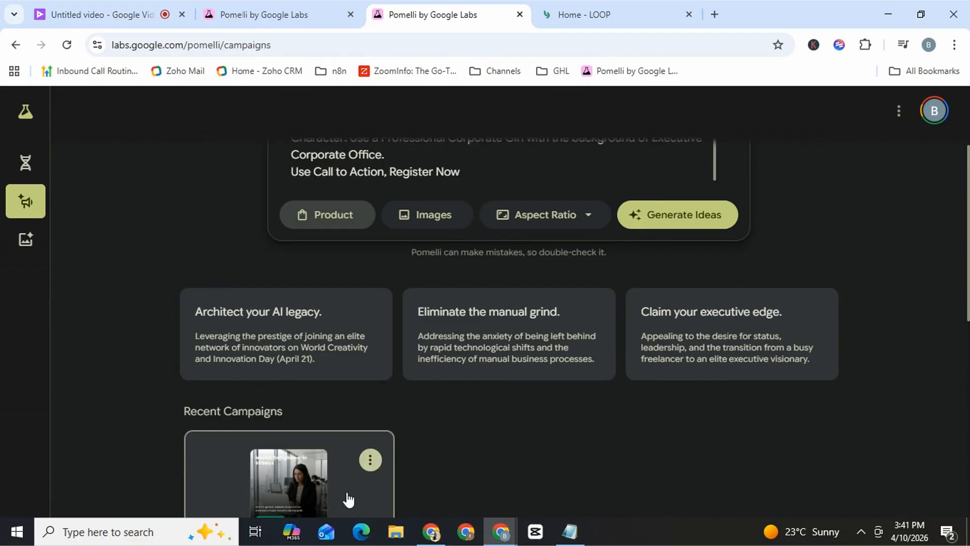
left_click_drag(966, 193, 965, 223)
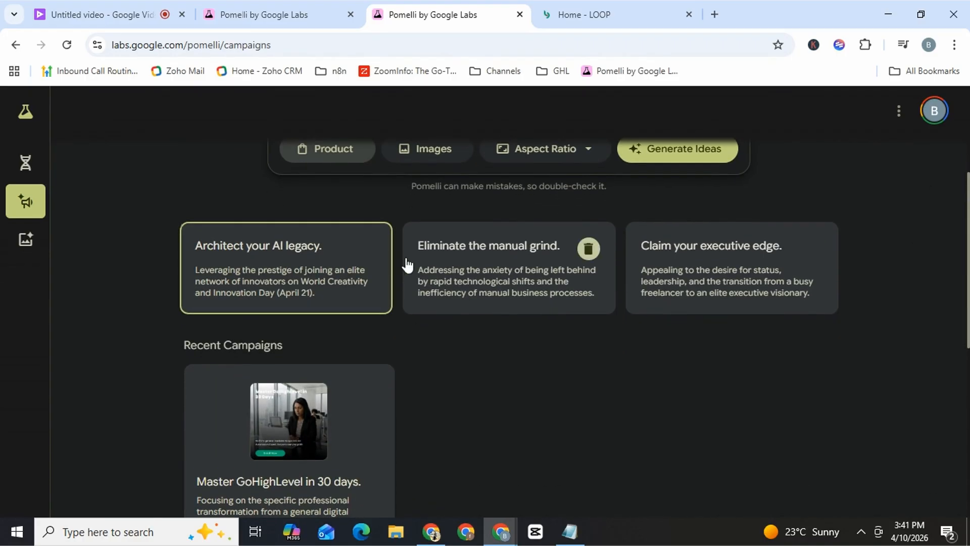
mouse_move(725, 275)
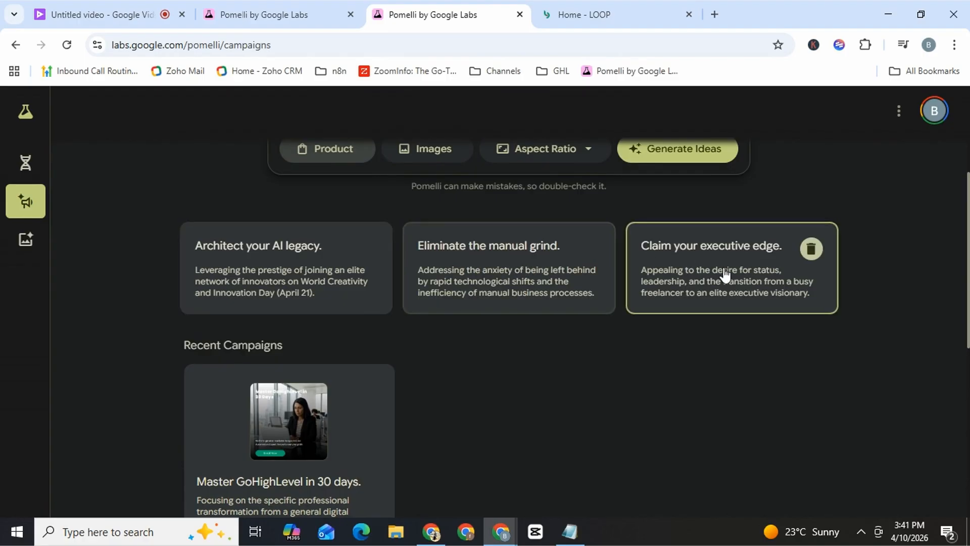
left_click(252, 264)
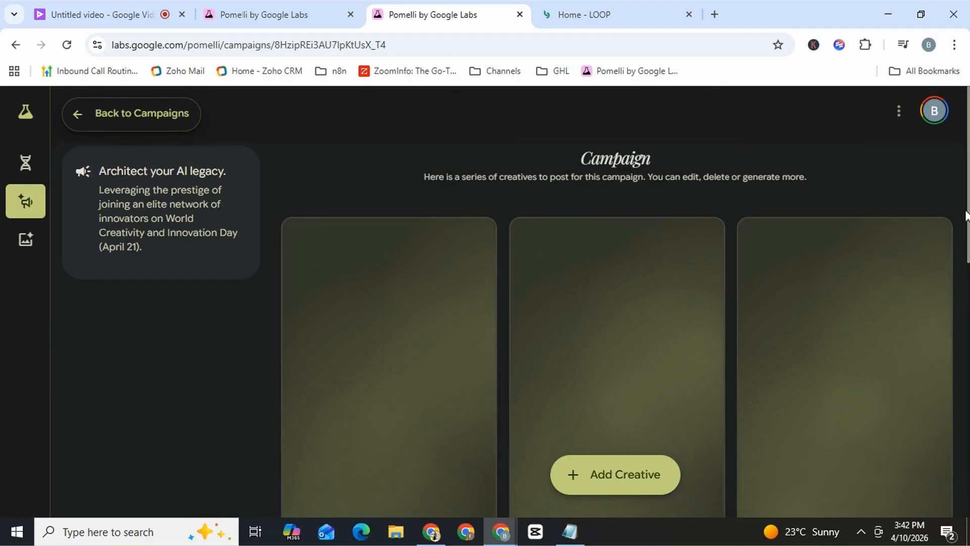
- Look through the campaign's description and its creatives as they are generated
scroll(617, 303, "down", 3)
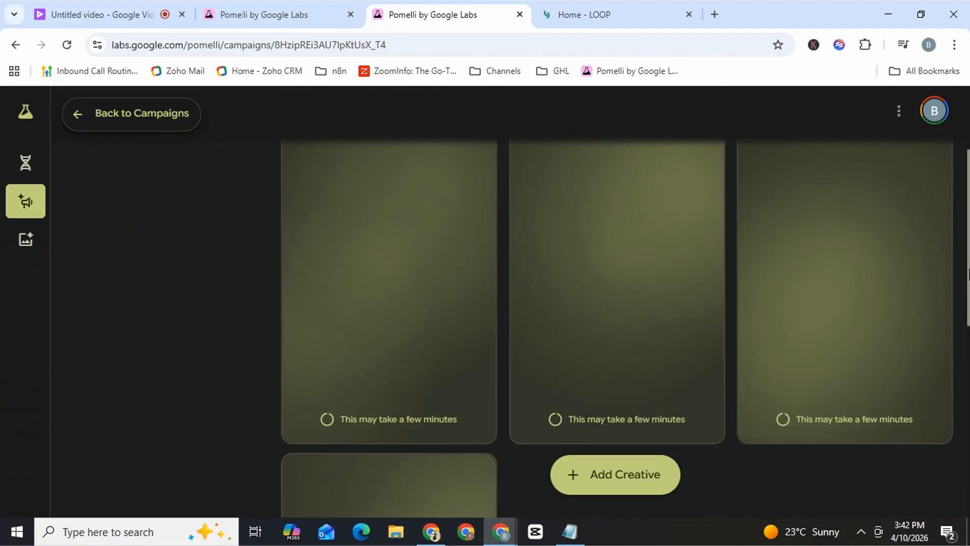
mouse_move(969, 275)
left_mouse_down()
mouse_move(969, 353)
mouse_move(969, 216)
mouse_move(969, 399)
mouse_move(969, 244)
mouse_move(968, 266)
left_mouse_up()
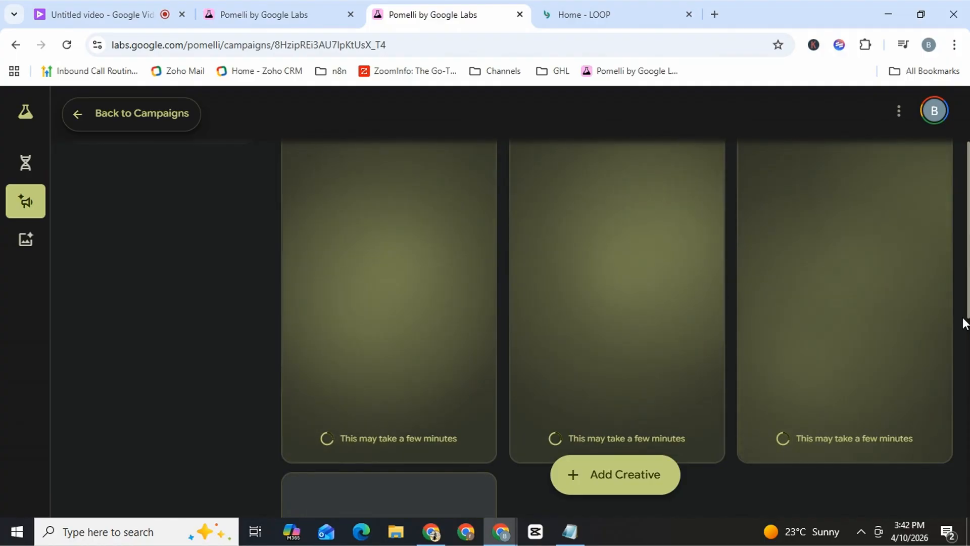
scroll(968, 279, "up", 1)
scroll(968, 279, "up", 2)
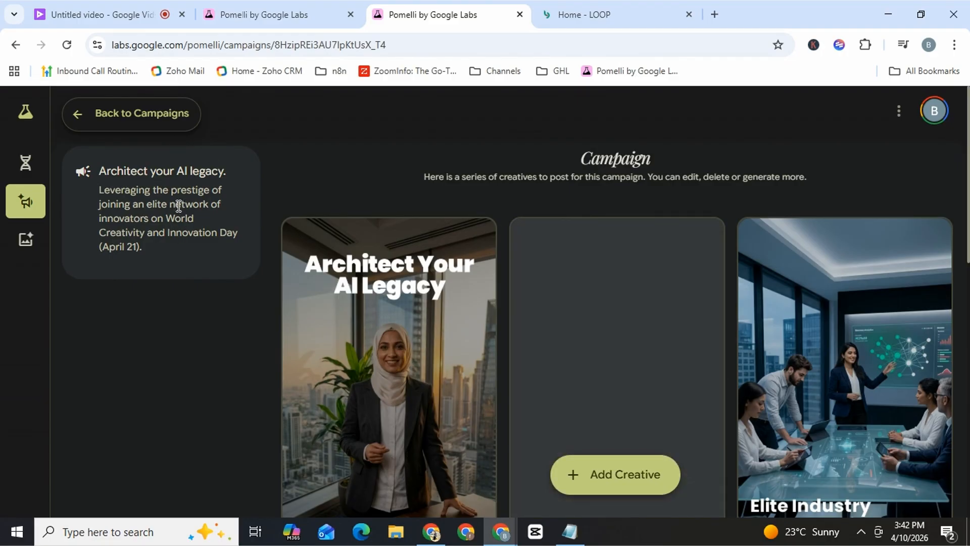
left_click_drag(969, 236, 968, 262)
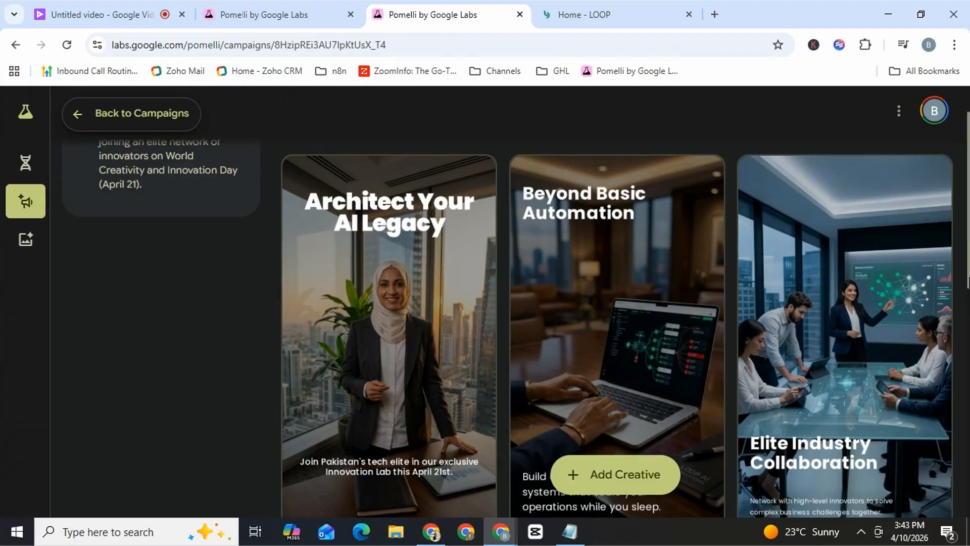
left_click_drag(968, 283, 968, 305)
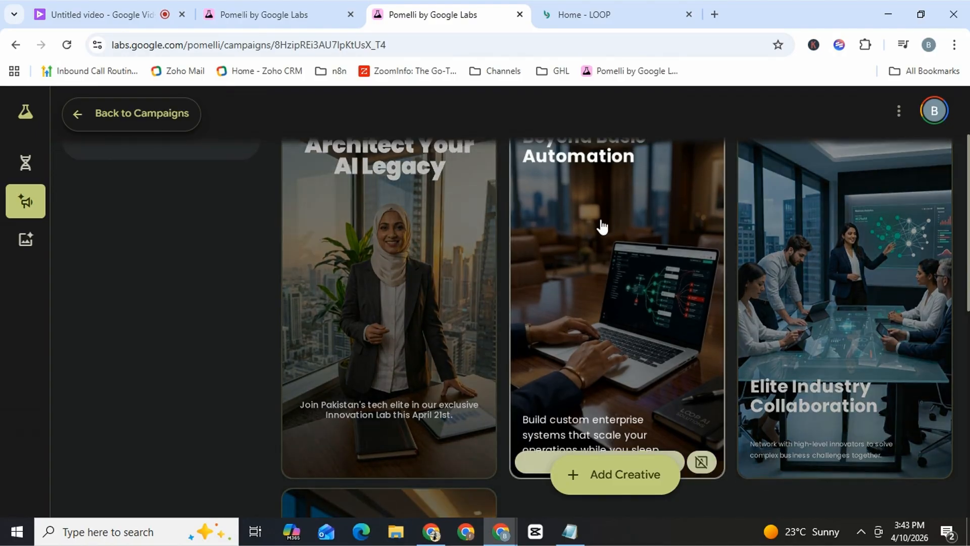
- Open the "Beyond Basic Automation" creative for editing and highlight its description text
left_click(600, 223)
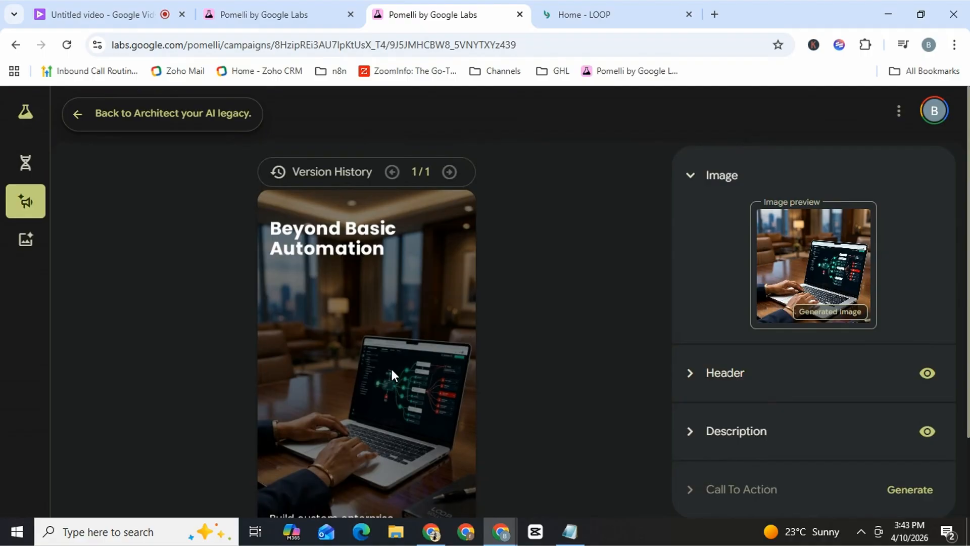
left_click_drag(968, 223, 968, 281)
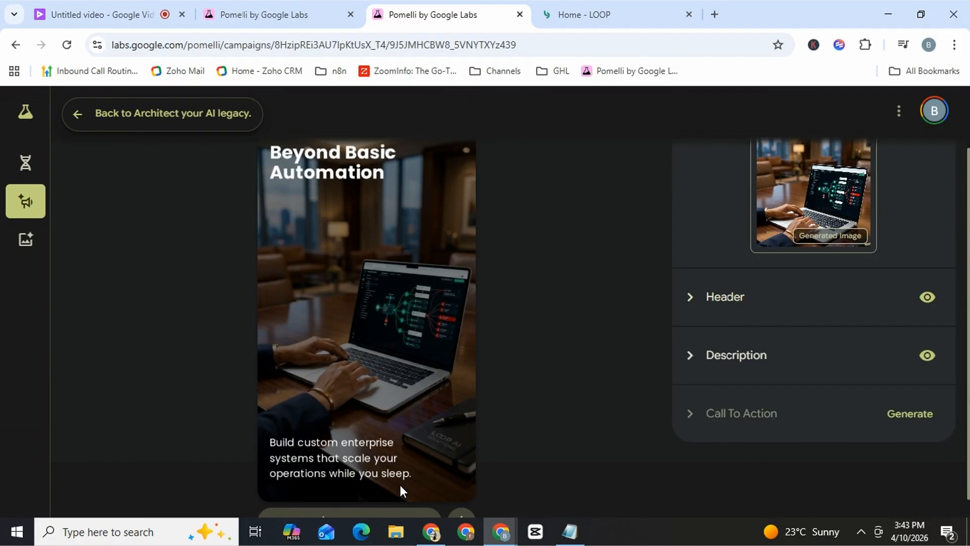
left_click(740, 358)
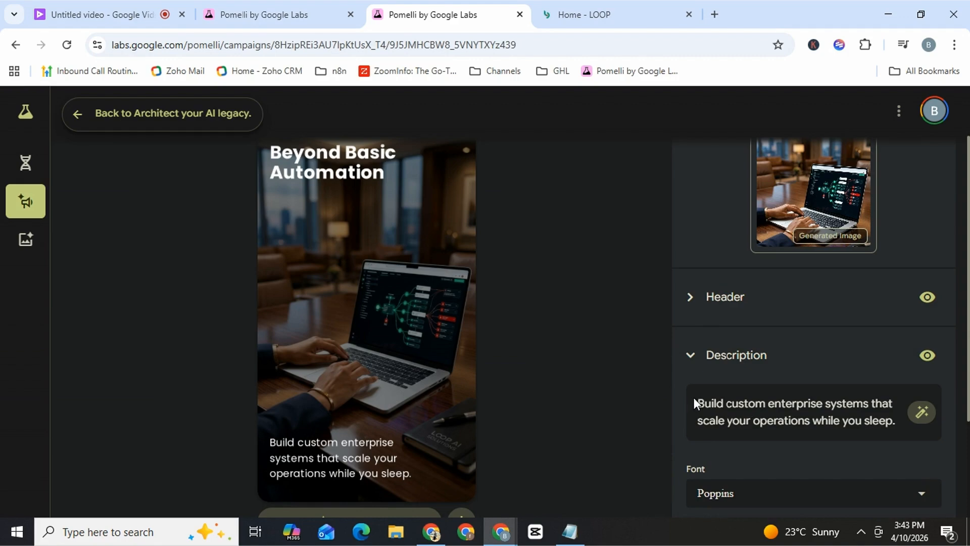
left_click_drag(700, 403, 883, 434)
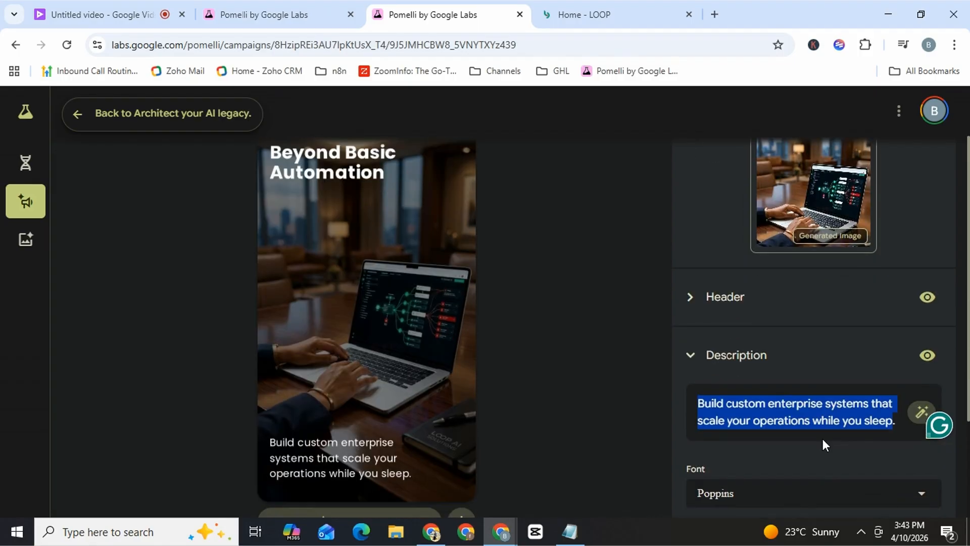
- Examine the creative's header settings, including the available fonts, without changing them, and collapse the header section
left_click(733, 302)
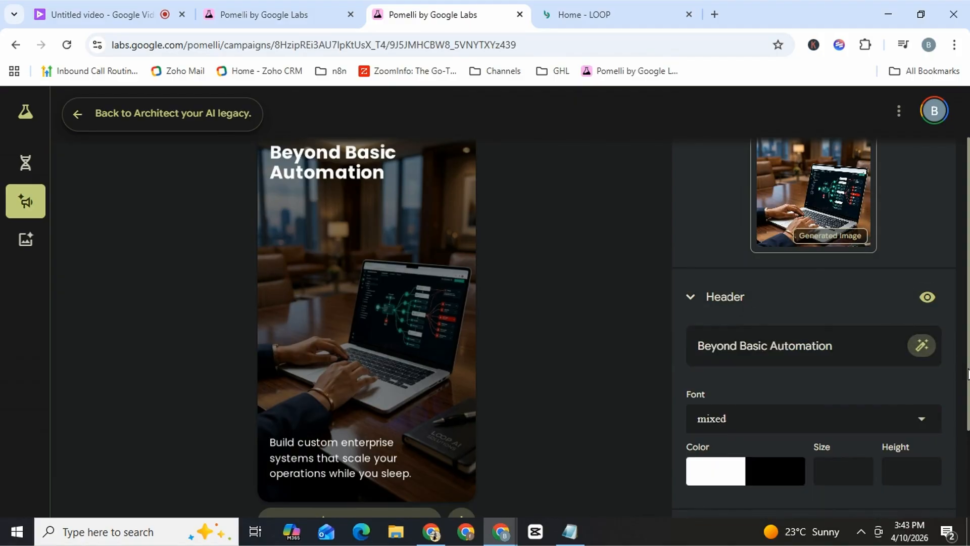
mouse_move(969, 374)
left_mouse_down()
mouse_move(968, 388)
mouse_move(968, 379)
left_mouse_up()
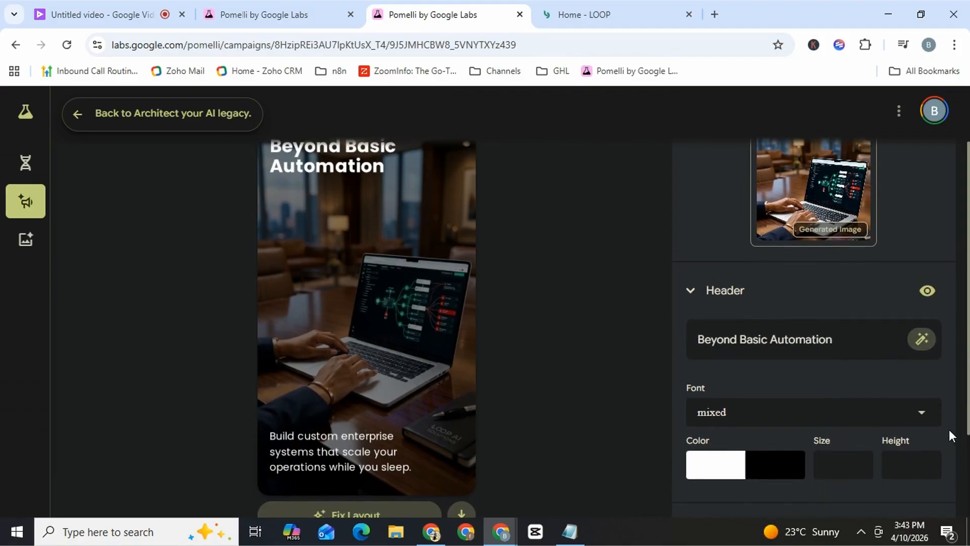
left_click(923, 415)
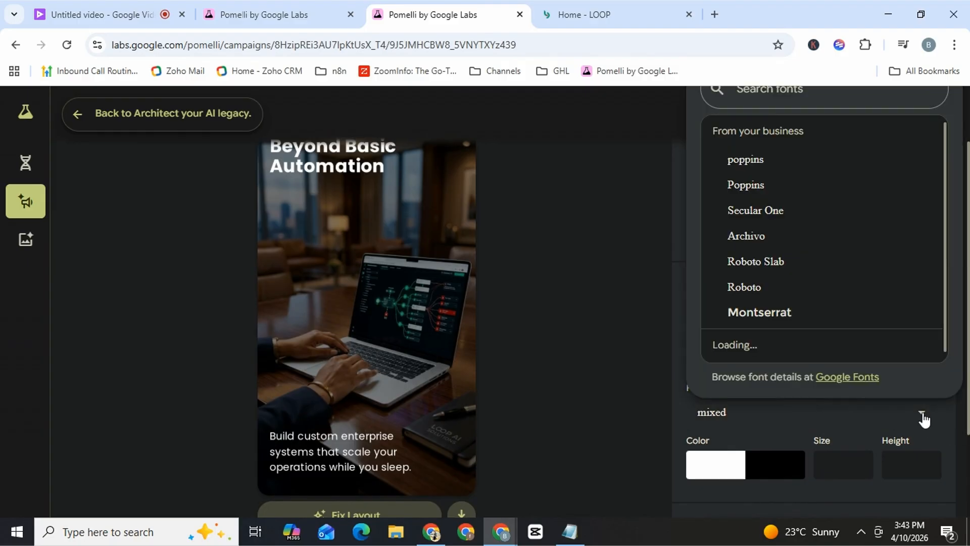
left_click(660, 247)
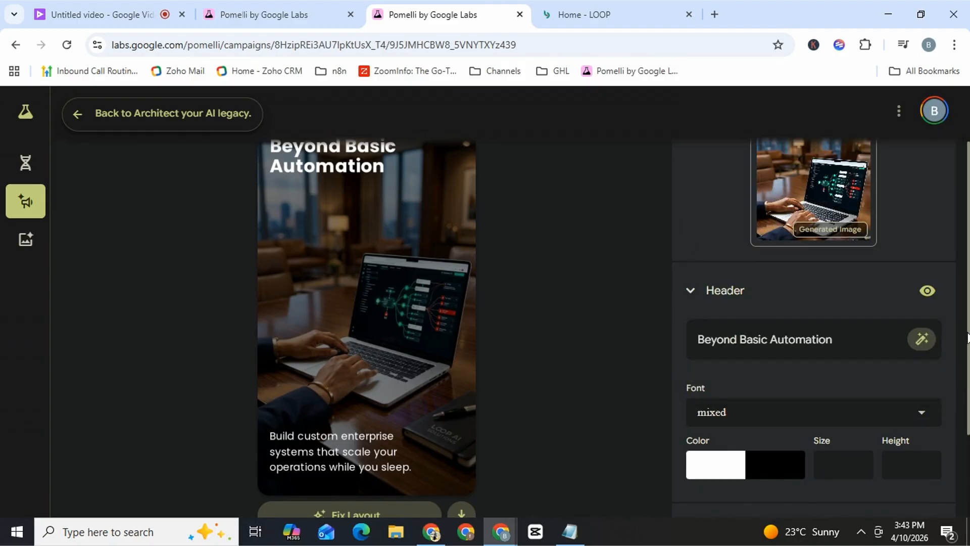
left_click(693, 293)
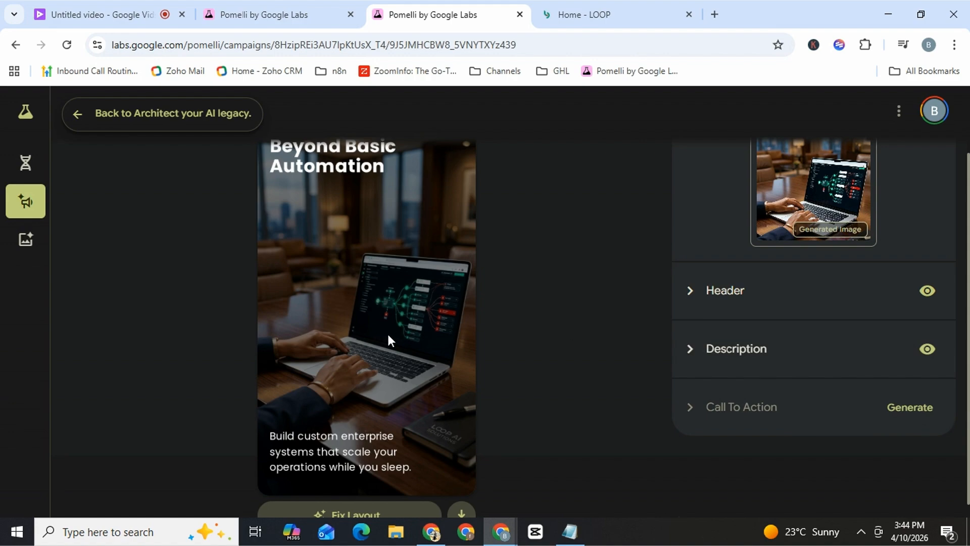
- Generate a call to action for the "Beyond Basic Automation" creative and view the updated layout
left_click(908, 408)
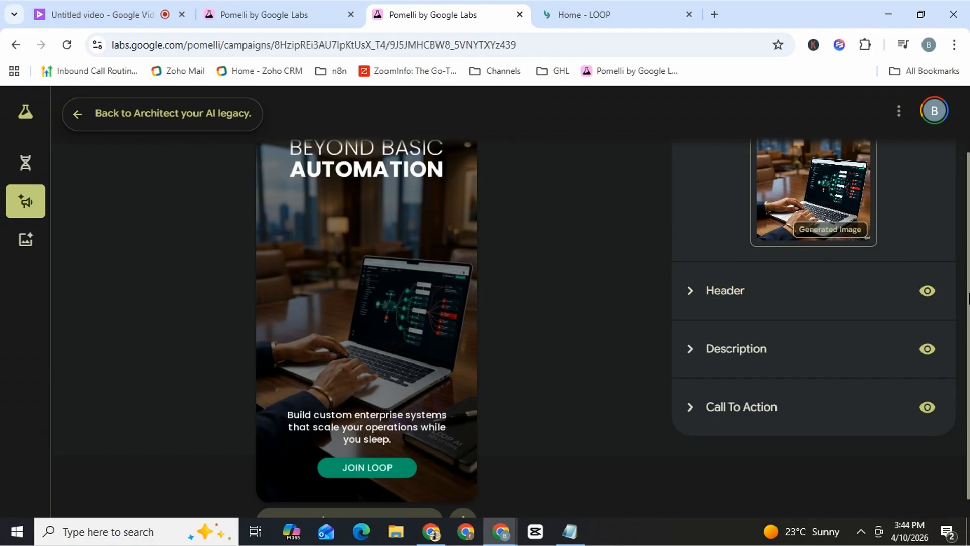
scroll(968, 364, "down", 2)
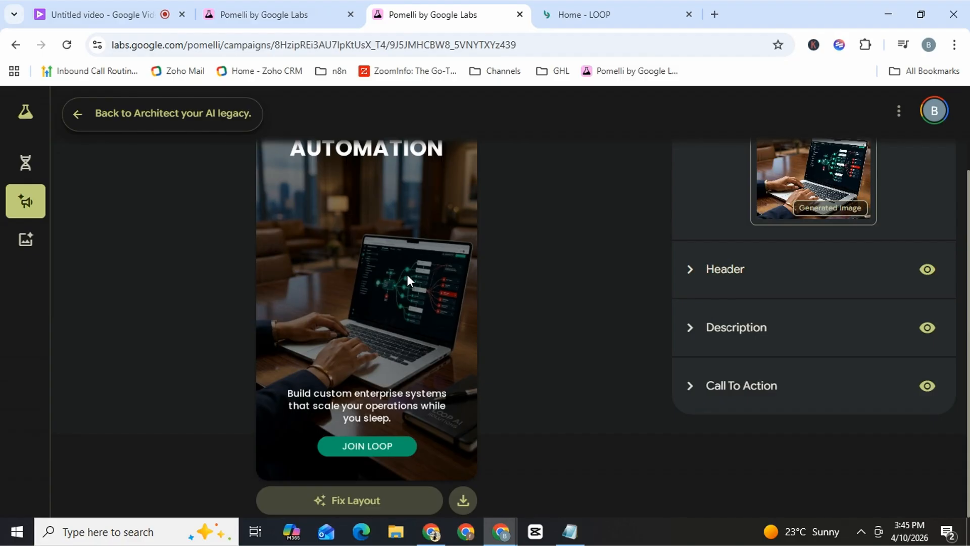
- Go to Photoshoot and start the option to generate or edit an image
left_click(23, 240)
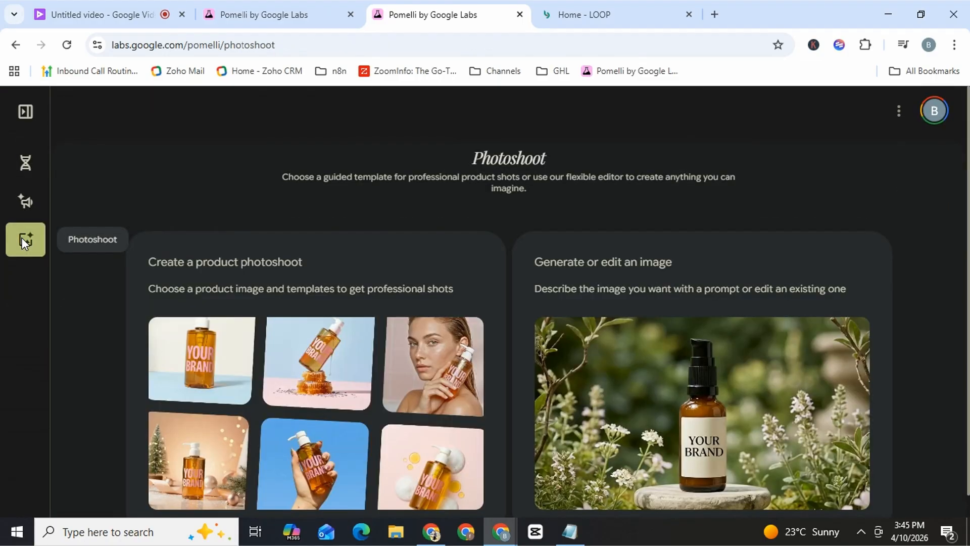
scroll(548, 303, "down", 1)
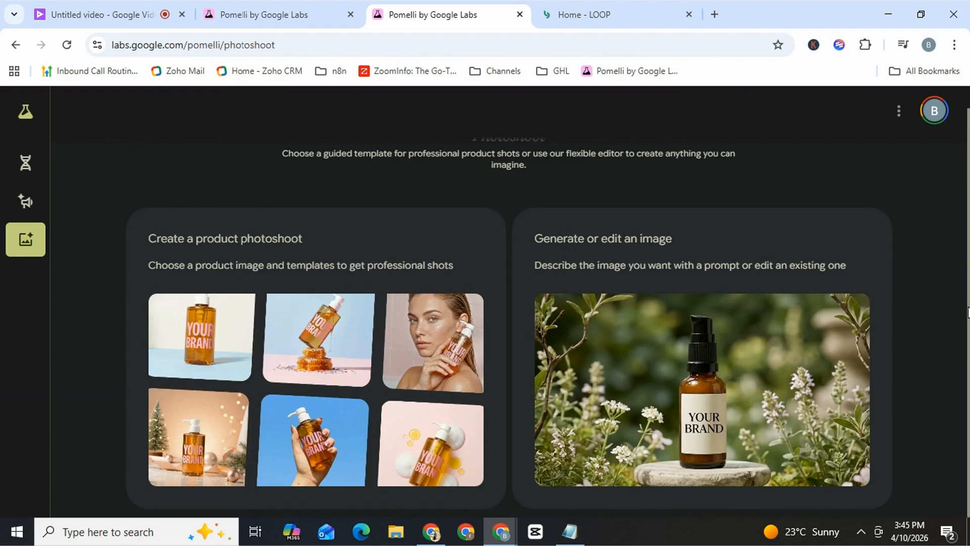
left_click(721, 385)
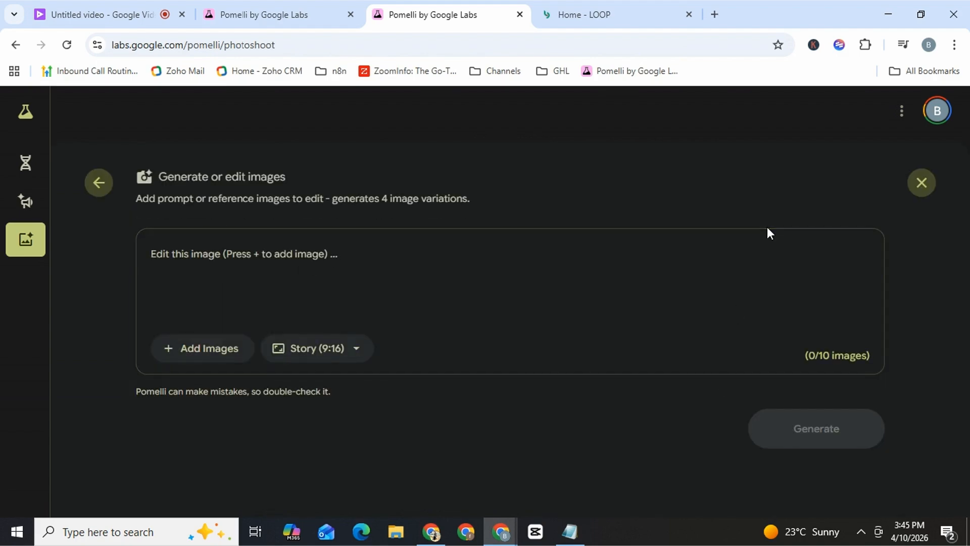
- Add the black handbag image as the reference and set the aspect ratio to Square (1:1)
left_click(209, 349)
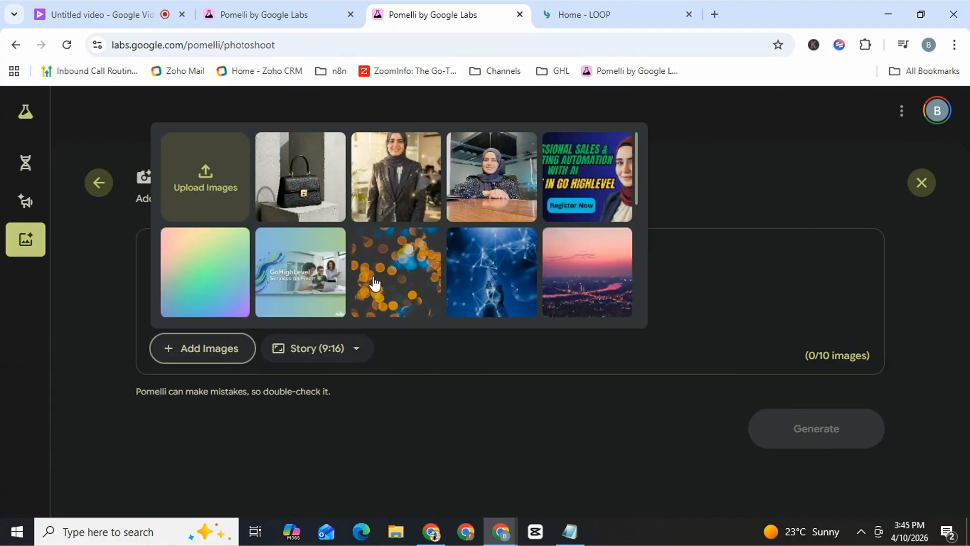
left_click(291, 174)
left_click(341, 364)
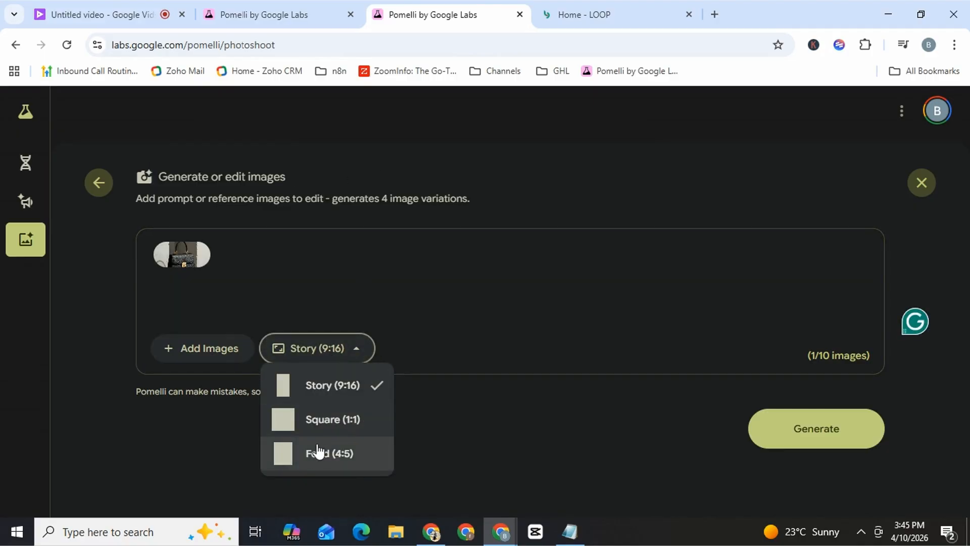
left_click(313, 419)
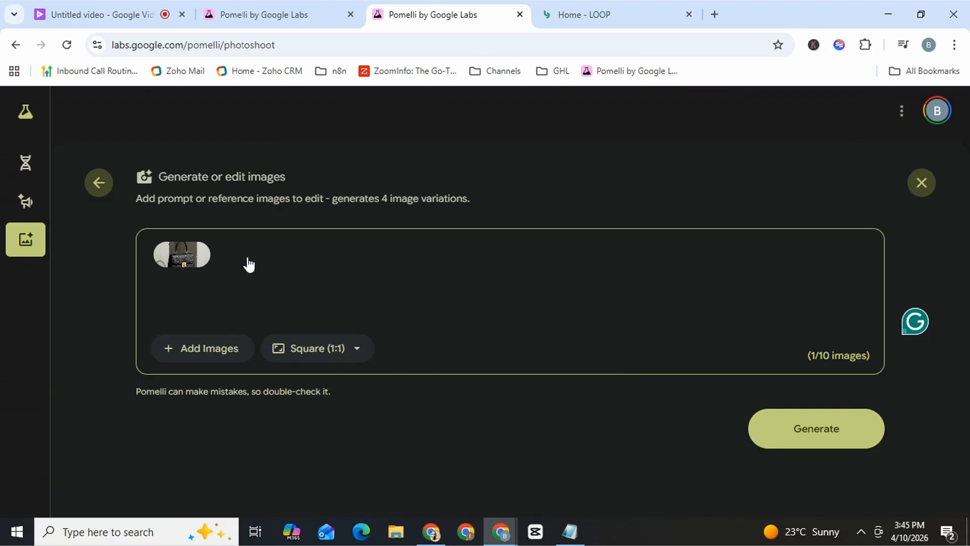
- Copy the cinematic handbag photoshoot prompt from Notepad into the image prompt in Pomelli
left_click(579, 540)
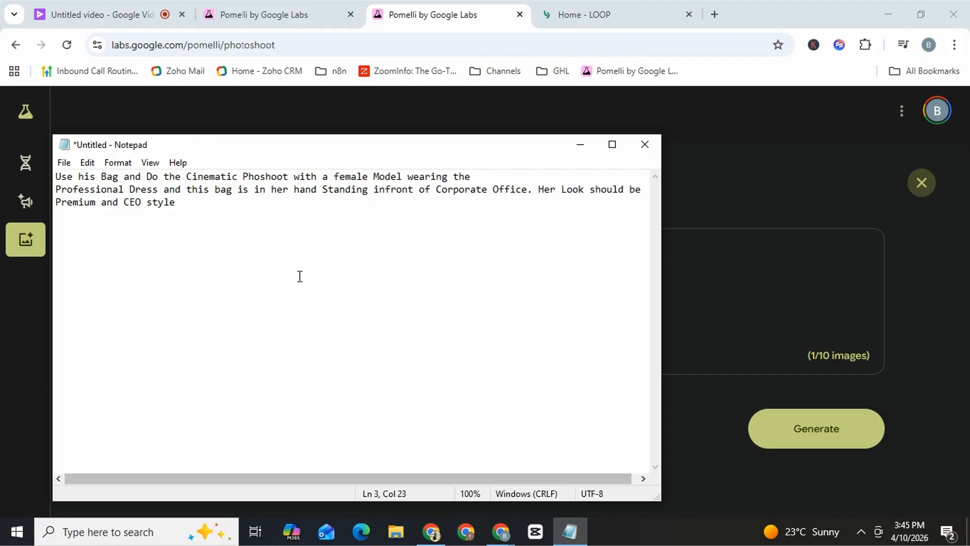
key("ctrl+a")
key("ctrl+c")
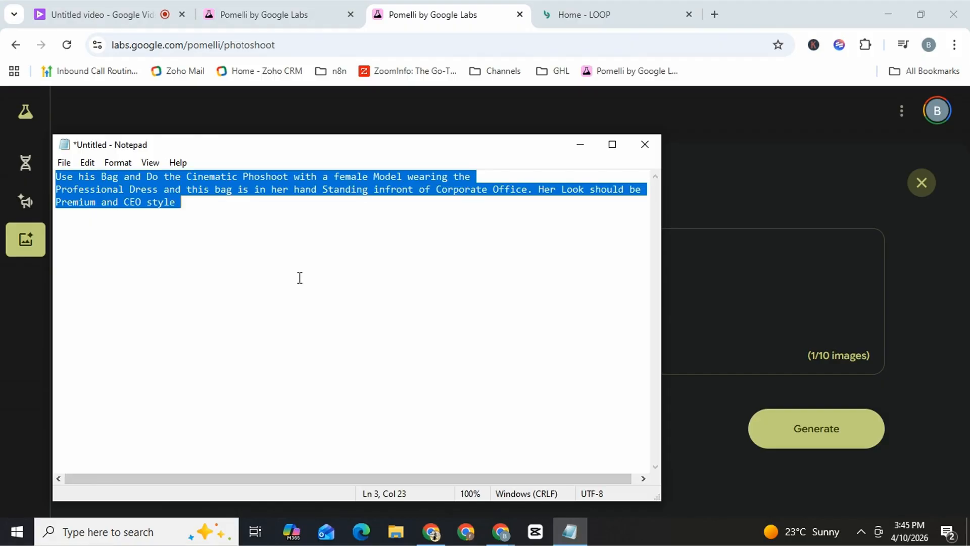
left_click(477, 130)
left_click(266, 274)
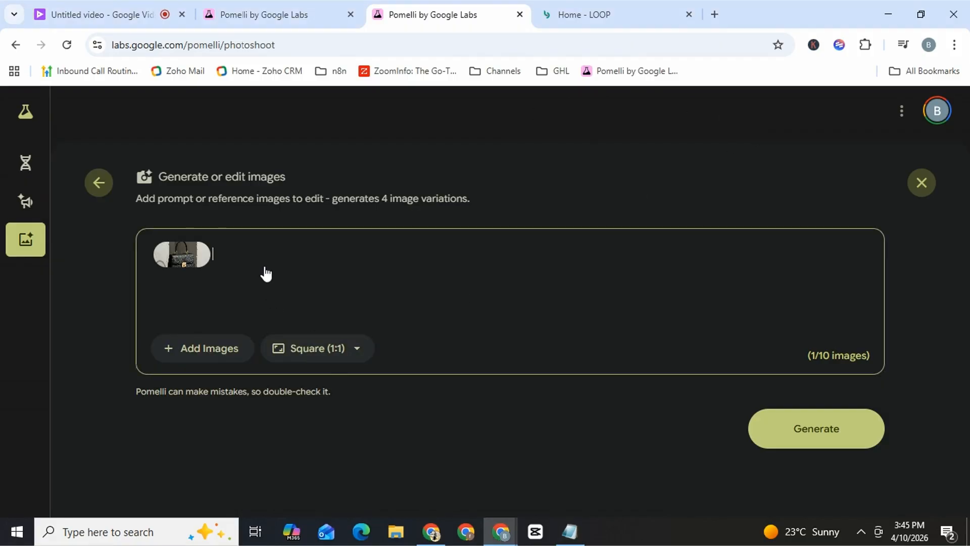
key("ctrl+v")
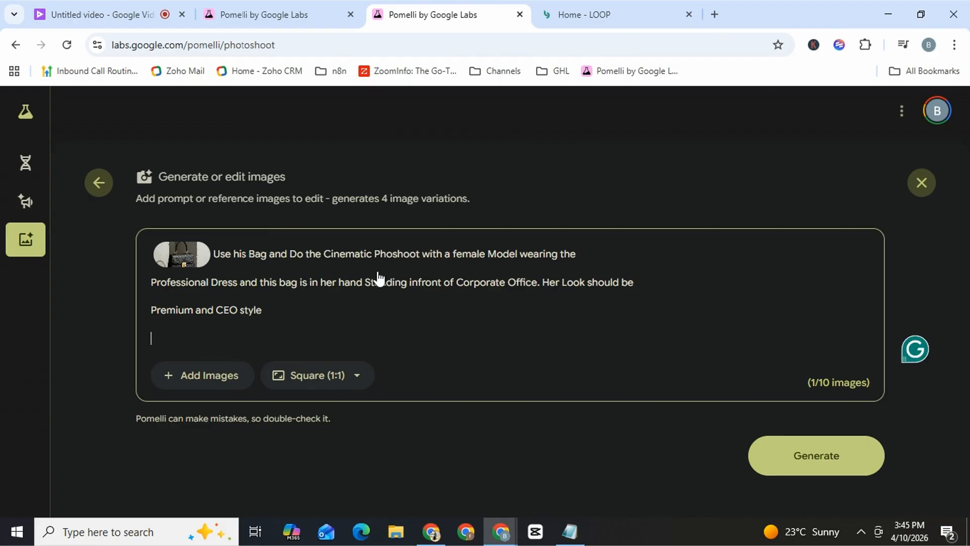
- Correct the prompt's wording to "Use this Bag" and "standing in front of"
double_click(241, 262)
left_click(232, 263)
left_click(235, 262)
type("t")
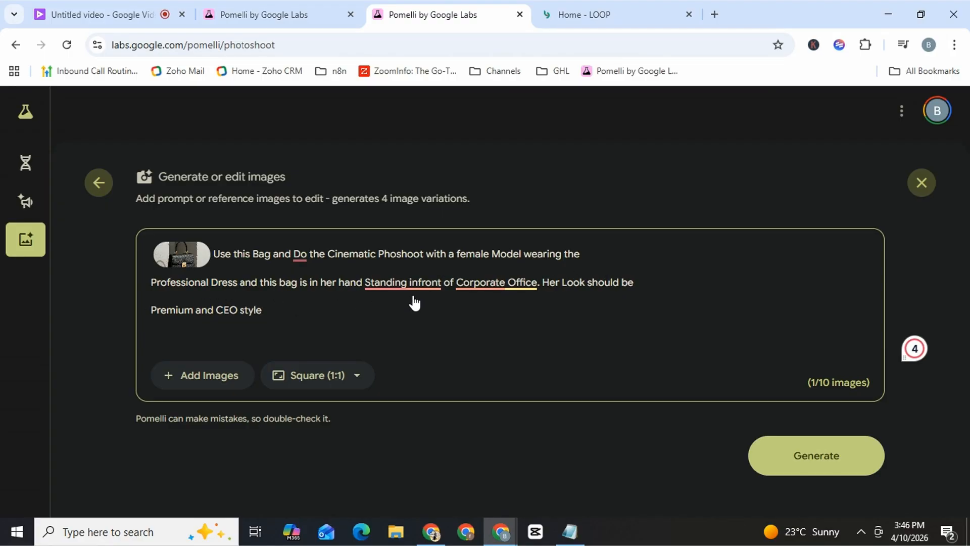
mouse_move(421, 289)
left_click(435, 318)
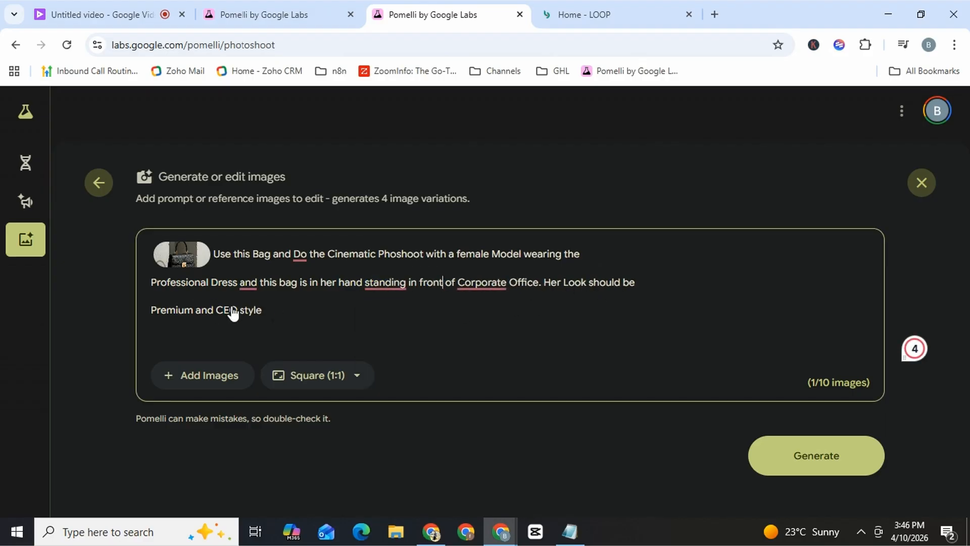
- Append ". Use my logo in front of the Bag" to the prompt and generate the image variations
left_click(272, 320)
type(". Use my Logo")
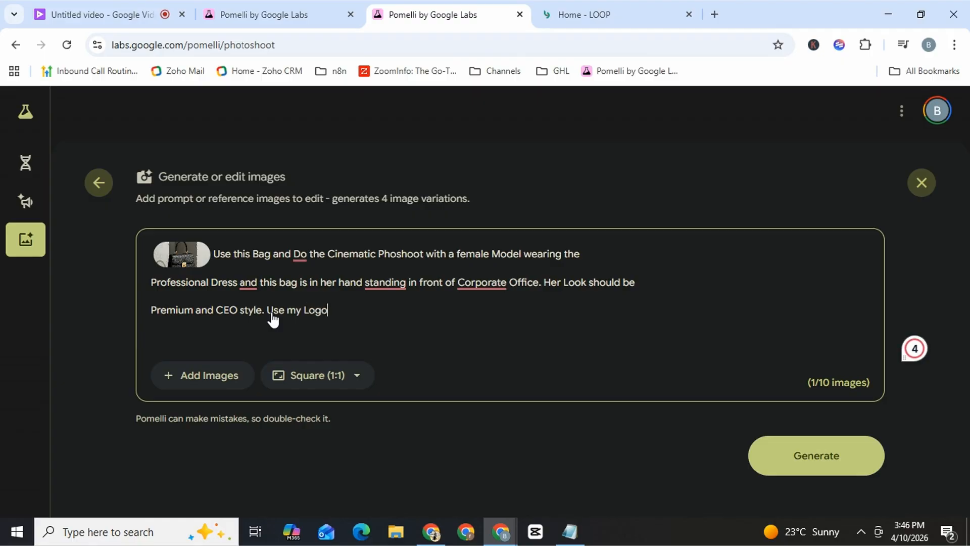
type(" infront of the Na")
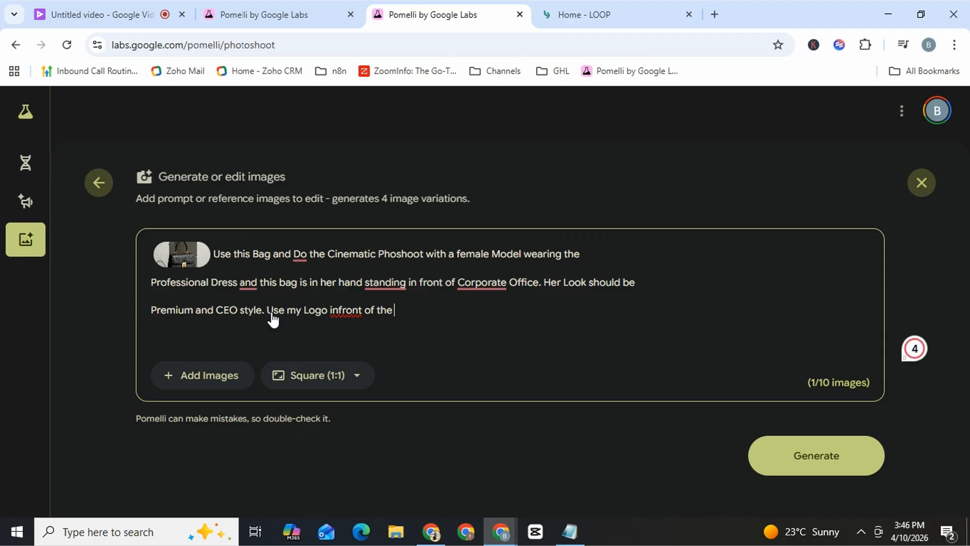
key("BackSpace")
key("BackSpace")
type("Bag")
mouse_move(331, 316)
left_click(335, 341)
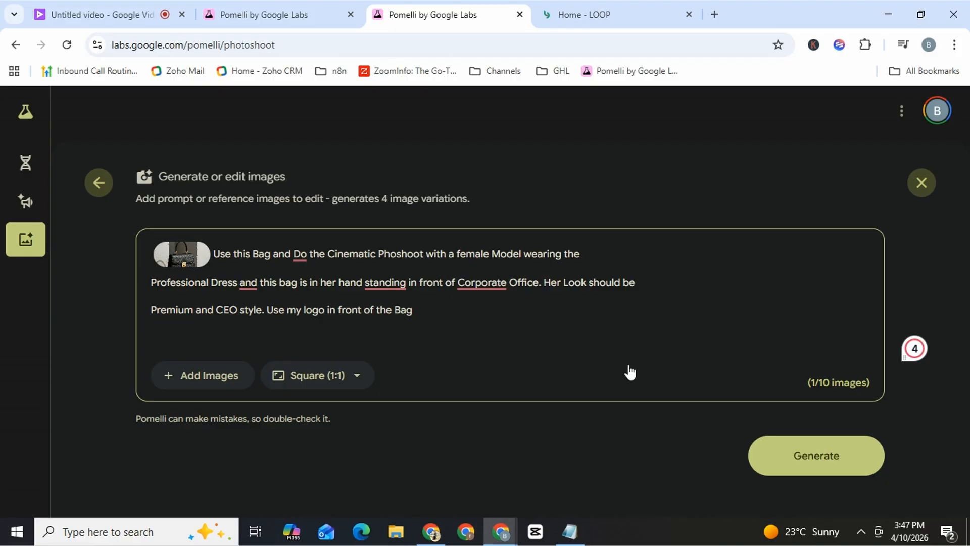
left_click(814, 464)
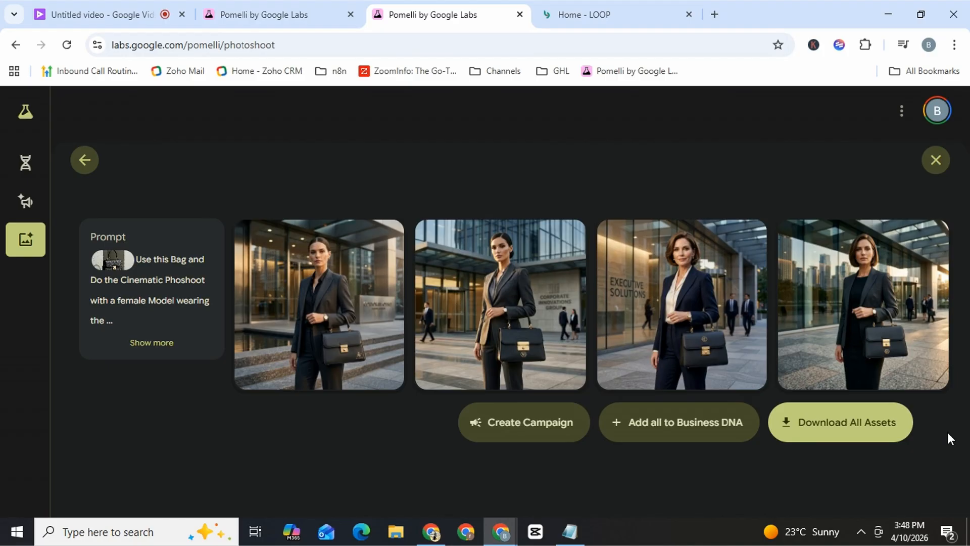
- Open the third generated image, with the "Executive Solutions" backdrop, for editing and view its aspect ratio options
left_click(677, 330)
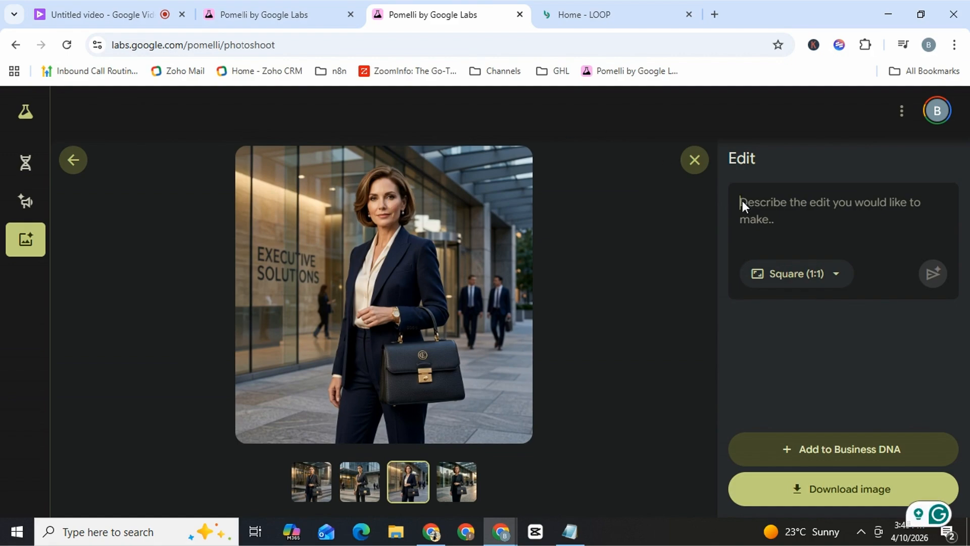
left_click(774, 275)
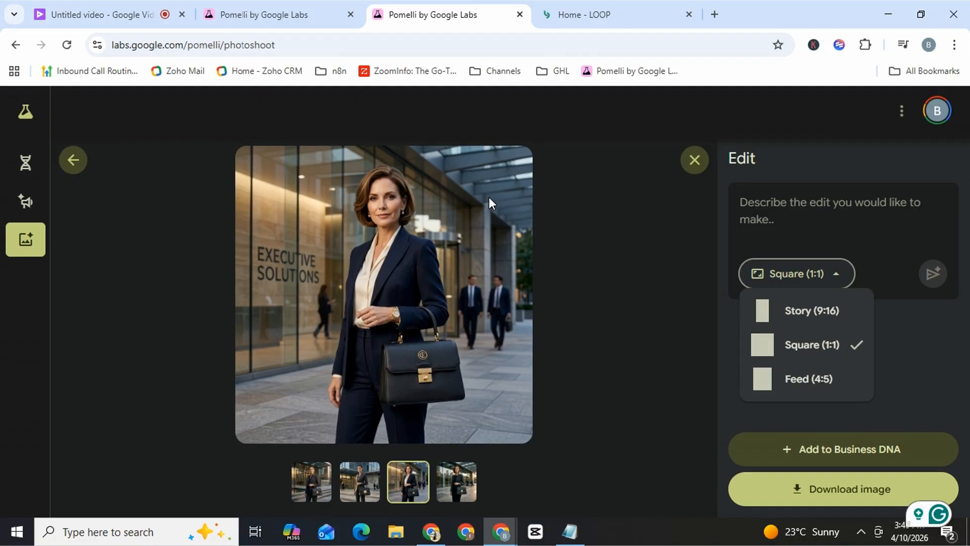
left_click(96, 14)
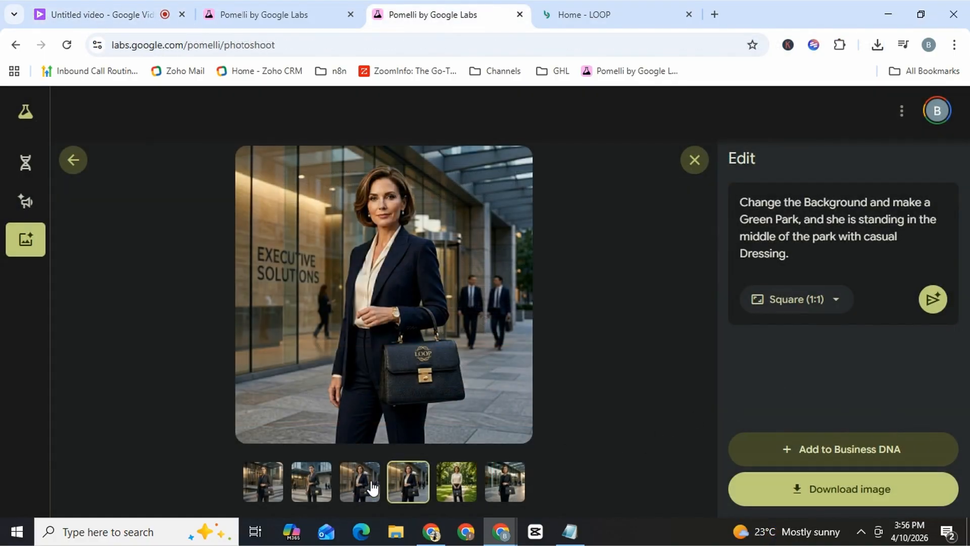
- Show the original "Executive Solutions" image and replace the Notepad text with a copy of its green park edit prompt
left_click(458, 489)
left_click(361, 498)
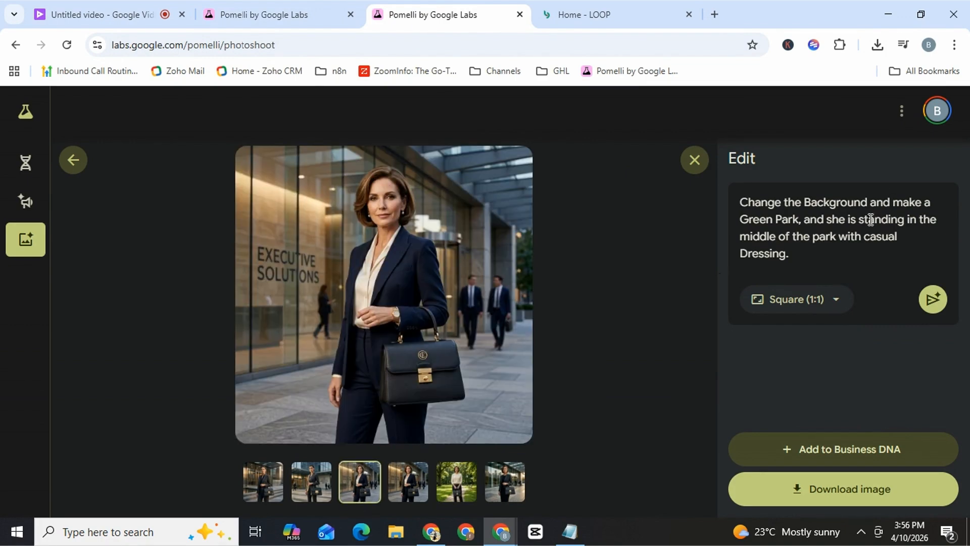
left_click_drag(786, 252, 738, 210)
key("ctrl+c")
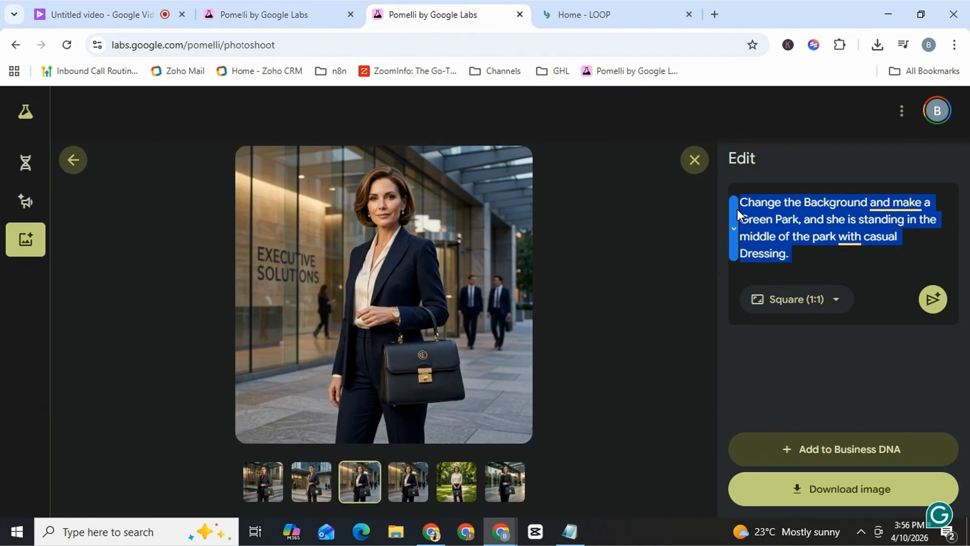
left_click(574, 535)
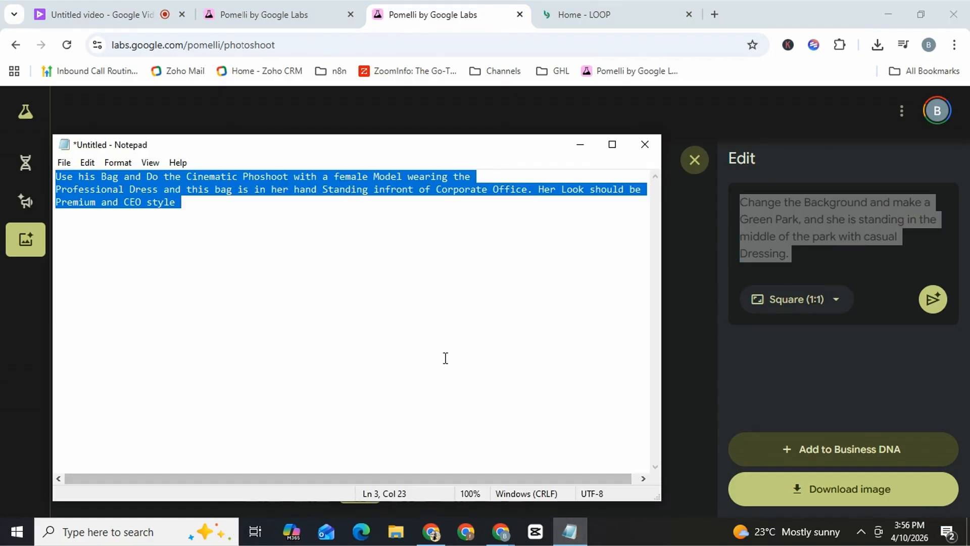
key("BackSpace")
key("ctrl+v")
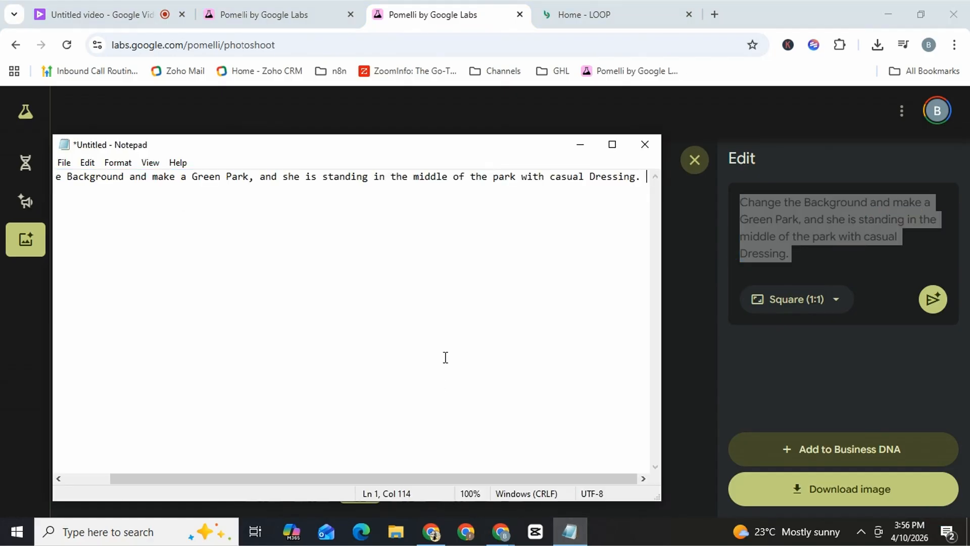
left_click(580, 144)
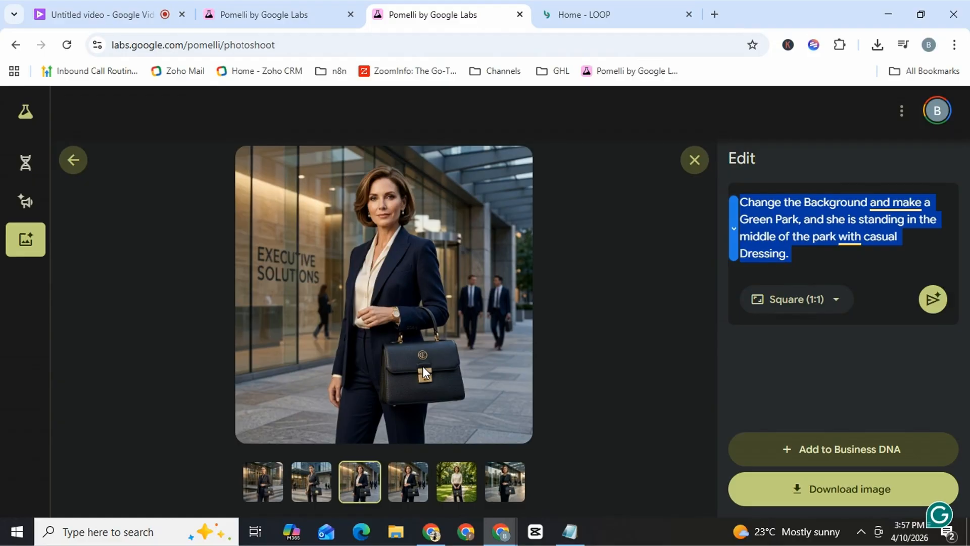
- View the LOOP logo version of the image, open its downloaded file pomelli_photoshoot_image_1_1_0410.png from This PC, and return to Pomelli
left_click(413, 480)
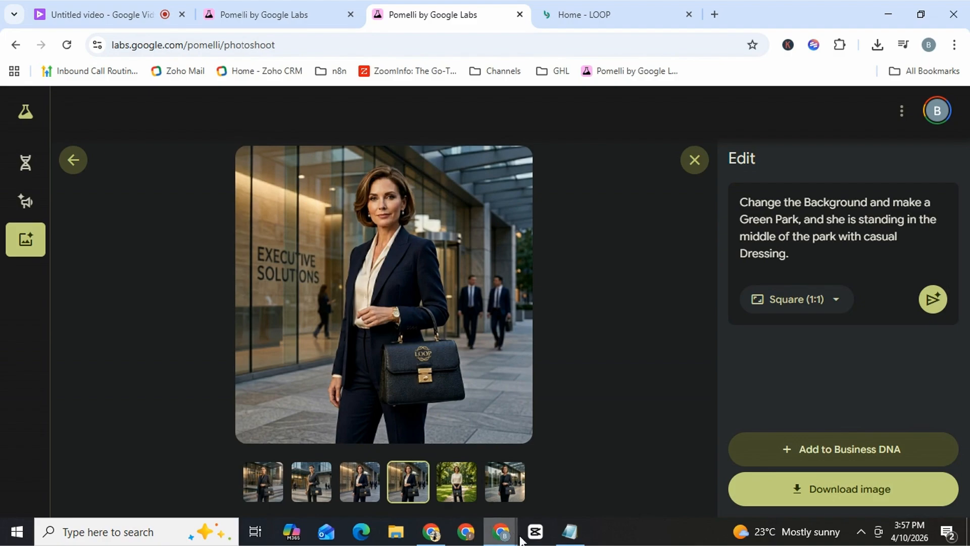
left_click(889, 14)
left_click(891, 14)
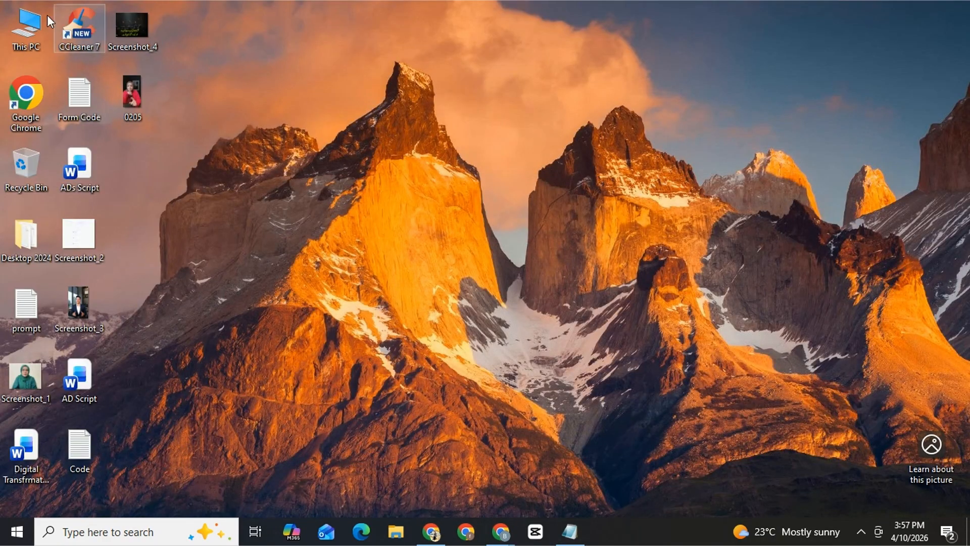
double_click(28, 23)
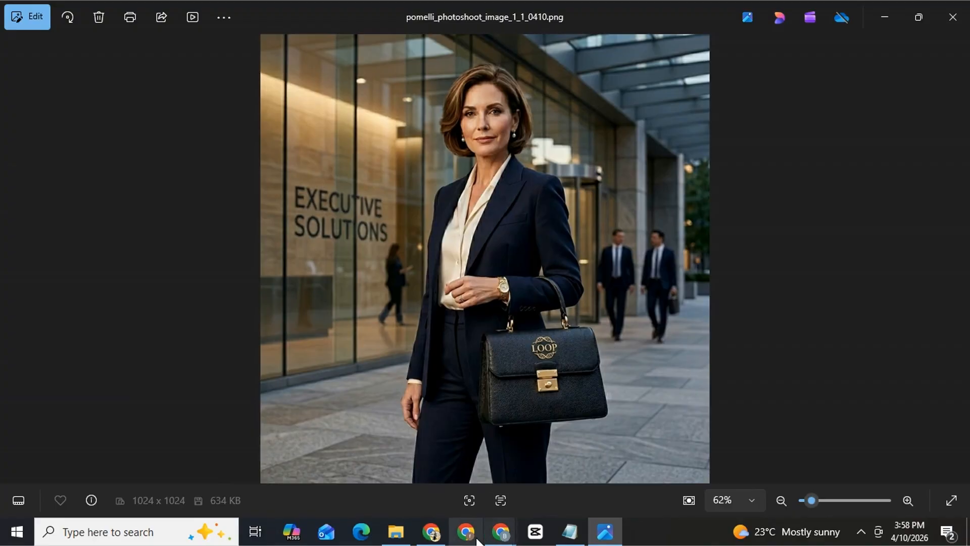
left_click(434, 535)
left_click(434, 536)
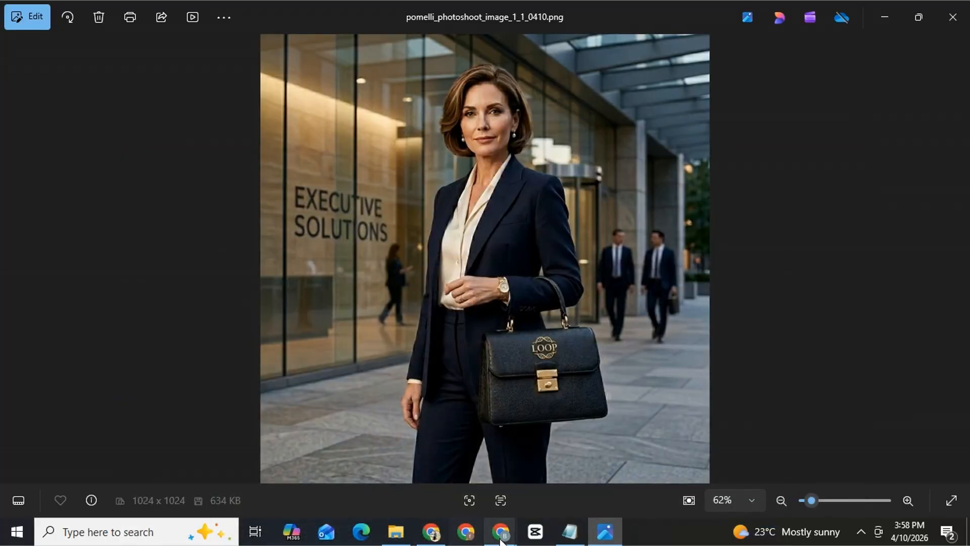
mouse_move(501, 535)
left_click(460, 491)
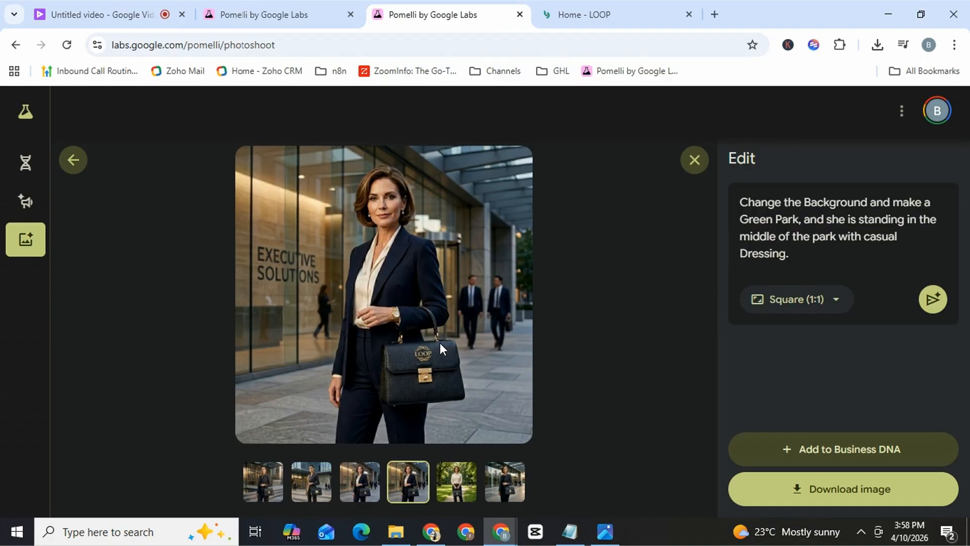
- Highlight the green park edit prompt and compare the park variation with the LOOP logo office image
triple_click(762, 217)
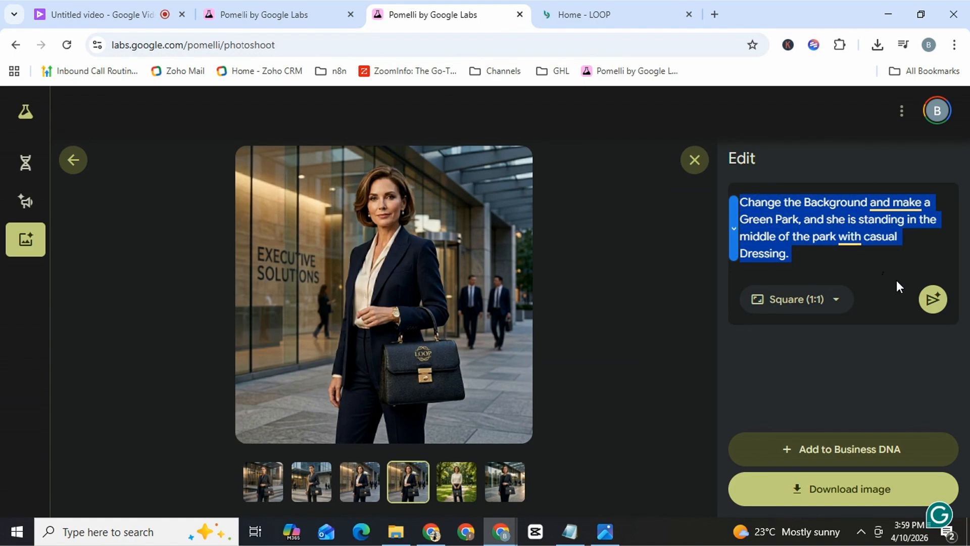
mouse_move(850, 236)
left_click(459, 485)
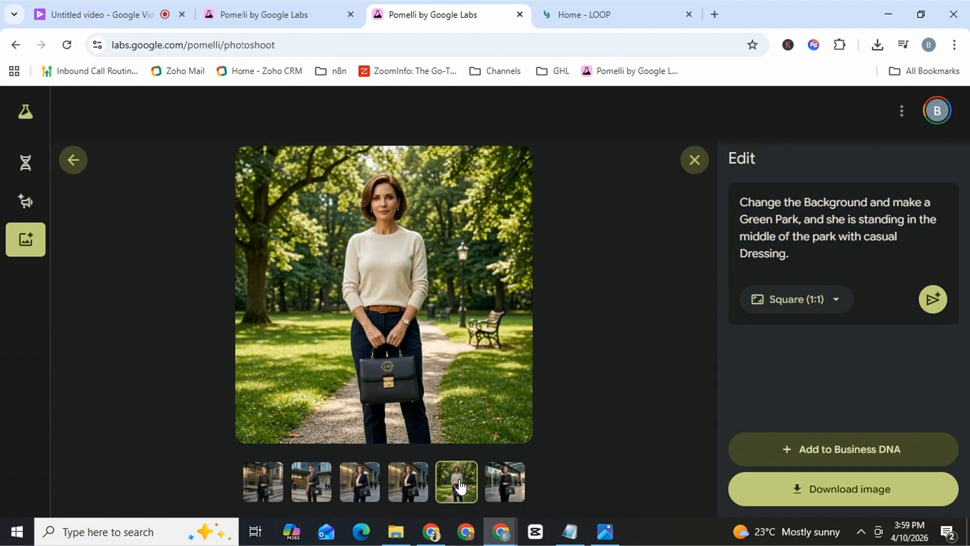
left_click(412, 487)
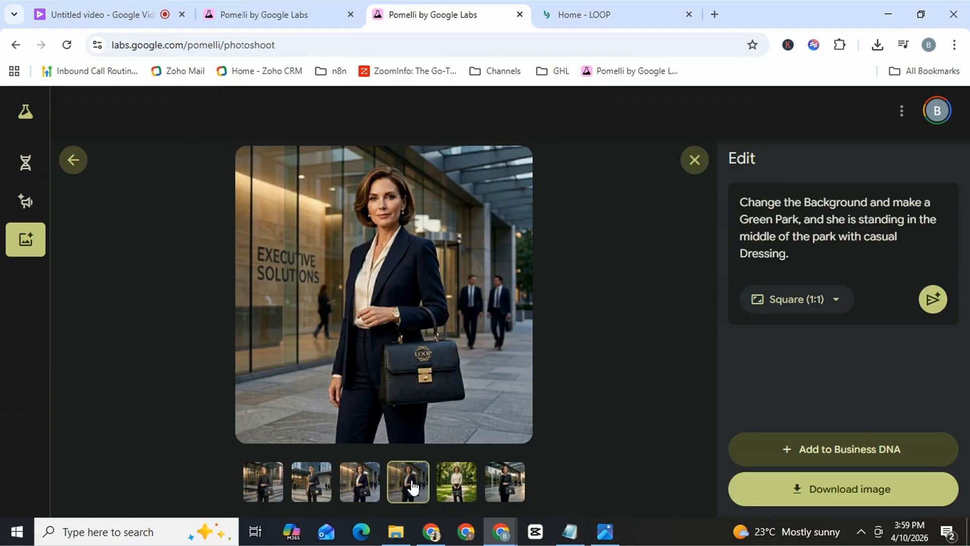
left_click(457, 485)
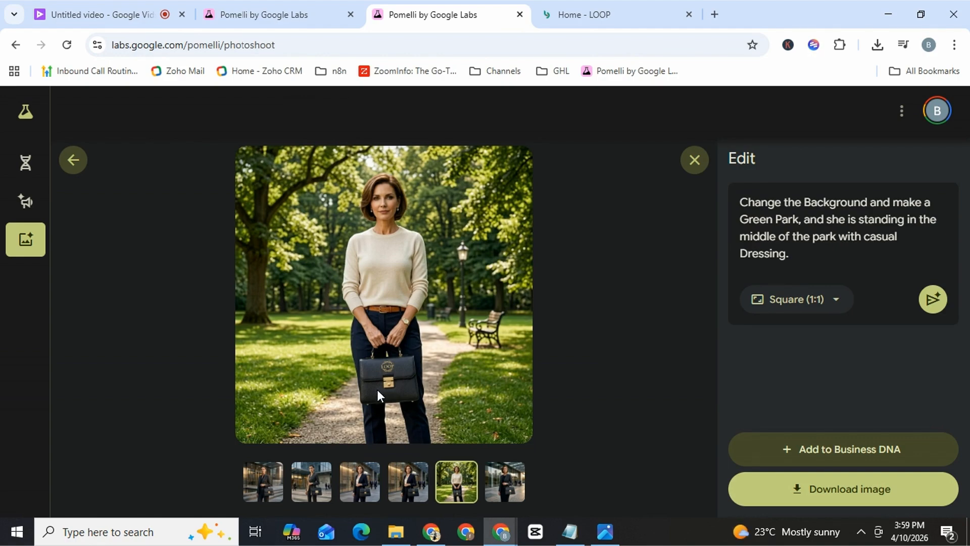
left_click(419, 501)
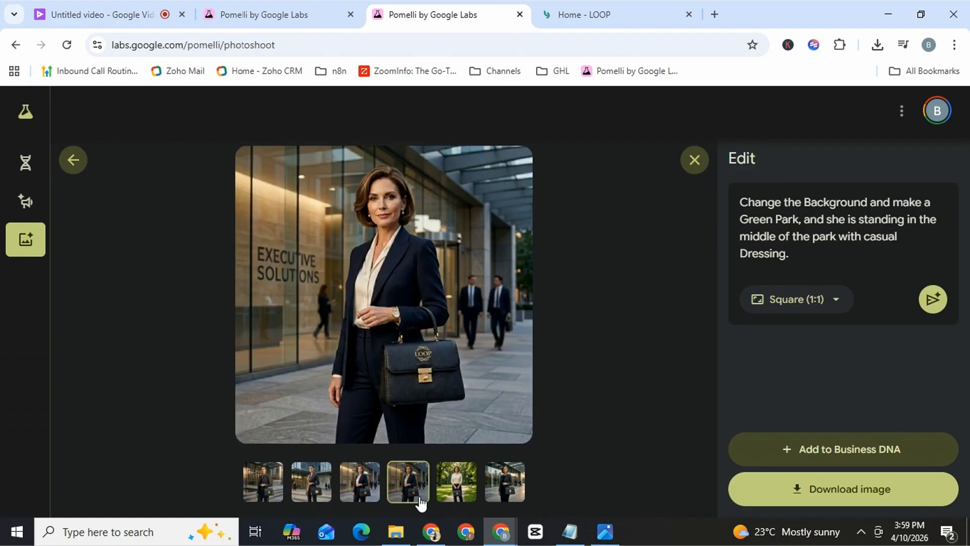
left_click(455, 490)
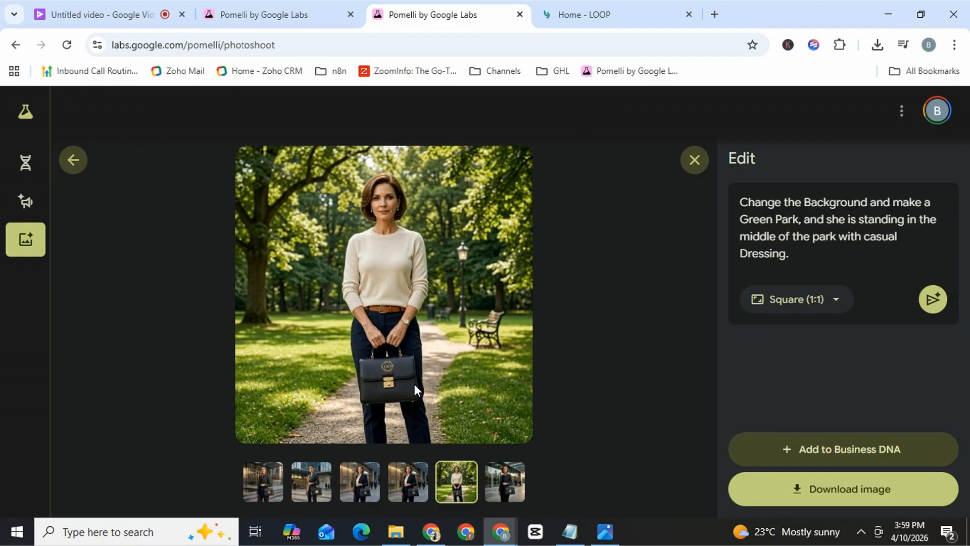
- Review the park image's edit prompt and its aspect ratio options without changing them
triple_click(831, 252)
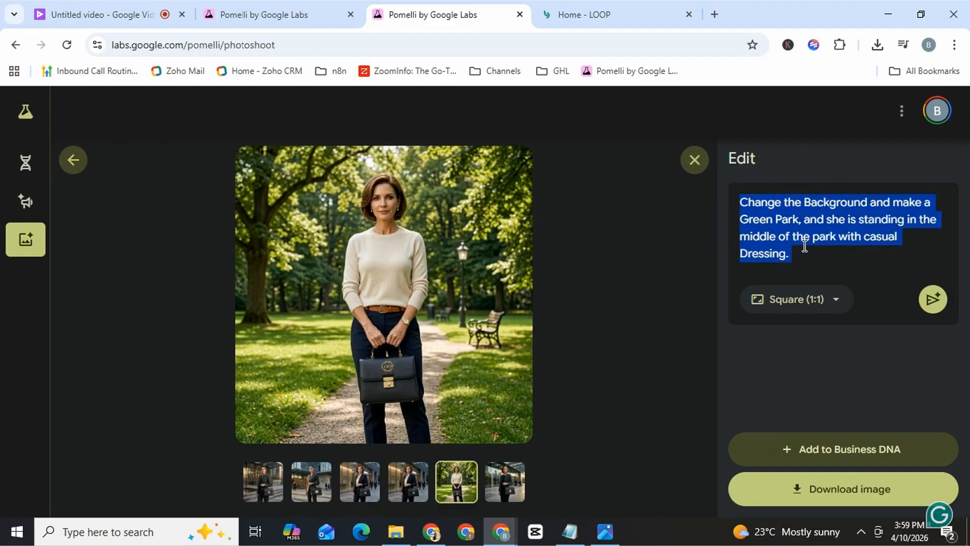
left_click(820, 302)
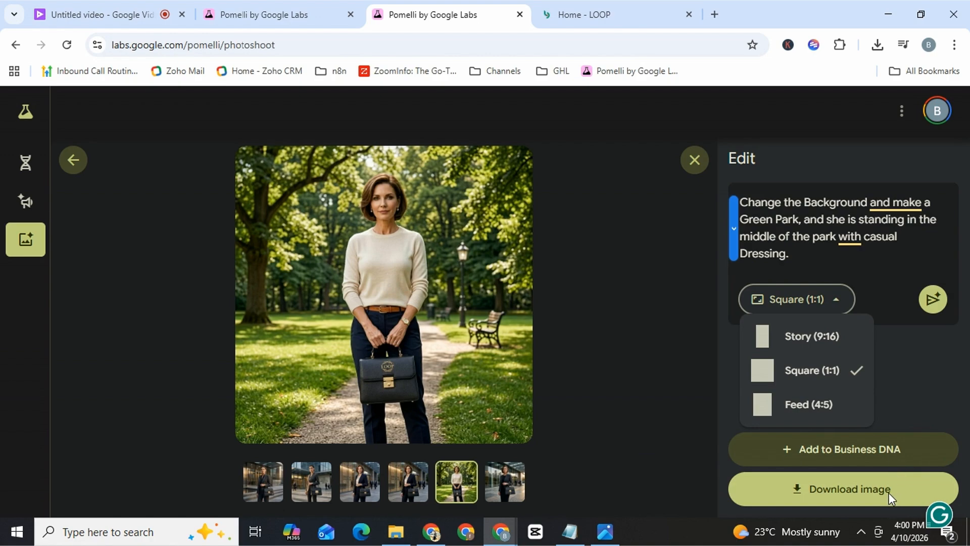
left_click(627, 296)
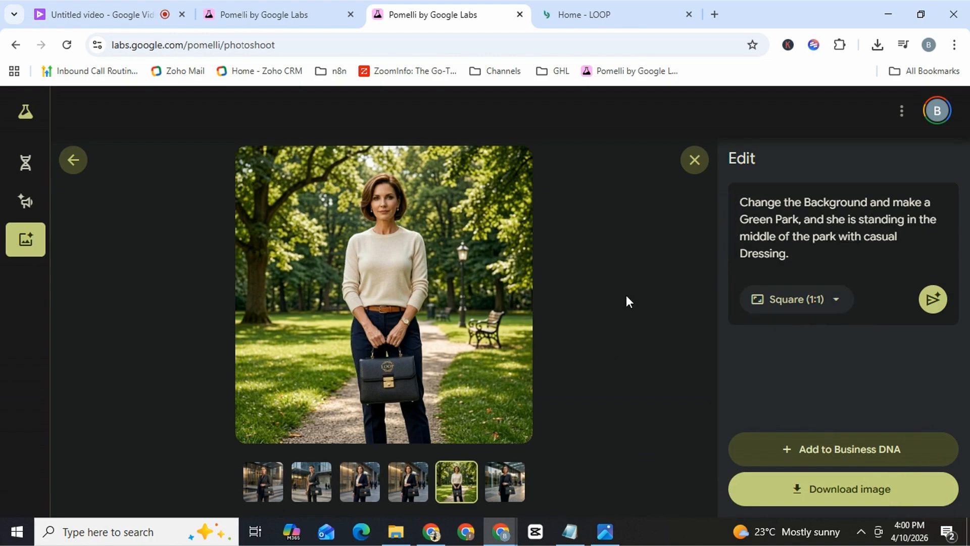